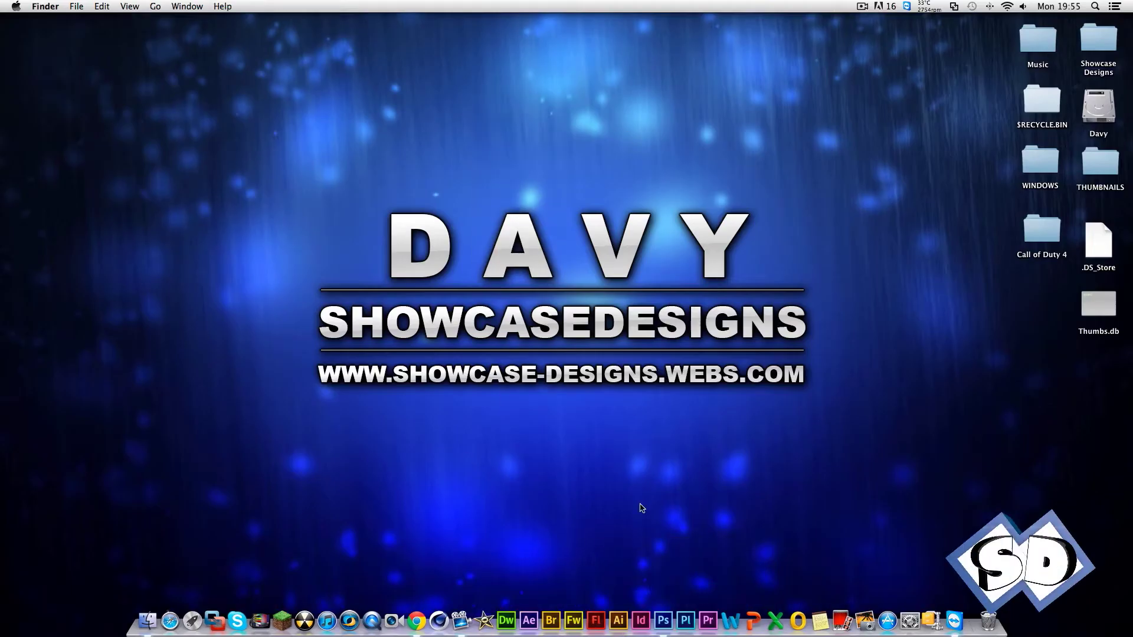
Create the SPEED ART document, maximize Photoshop and zoom the canvas to 66.7%.
text(SPEED ART)
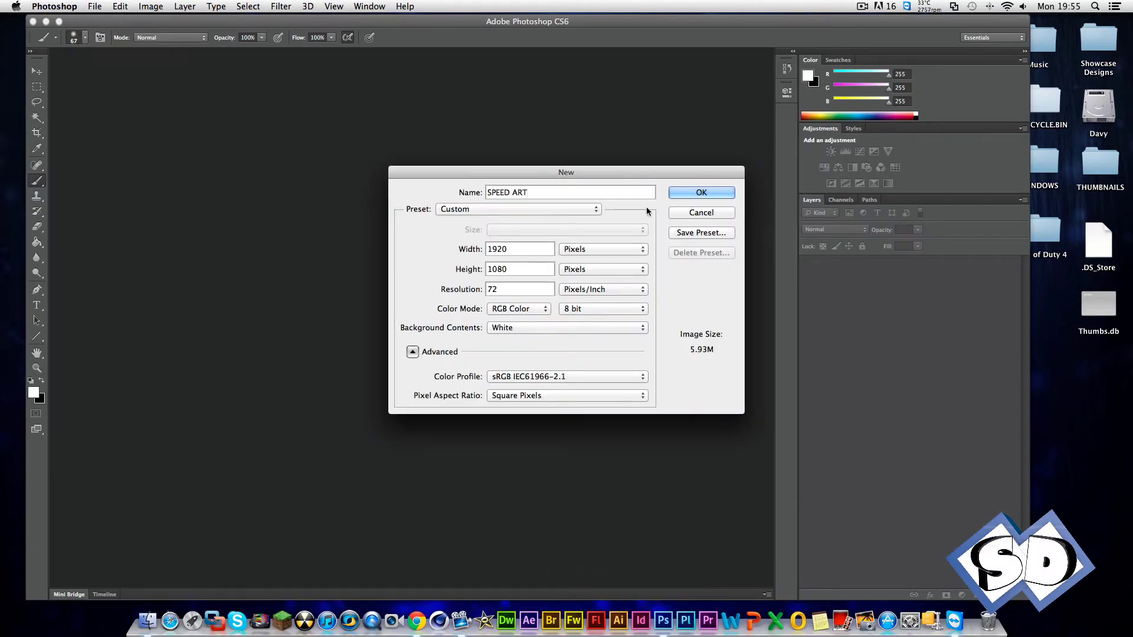
key(Return)
click(60, 26)
key(super+0)
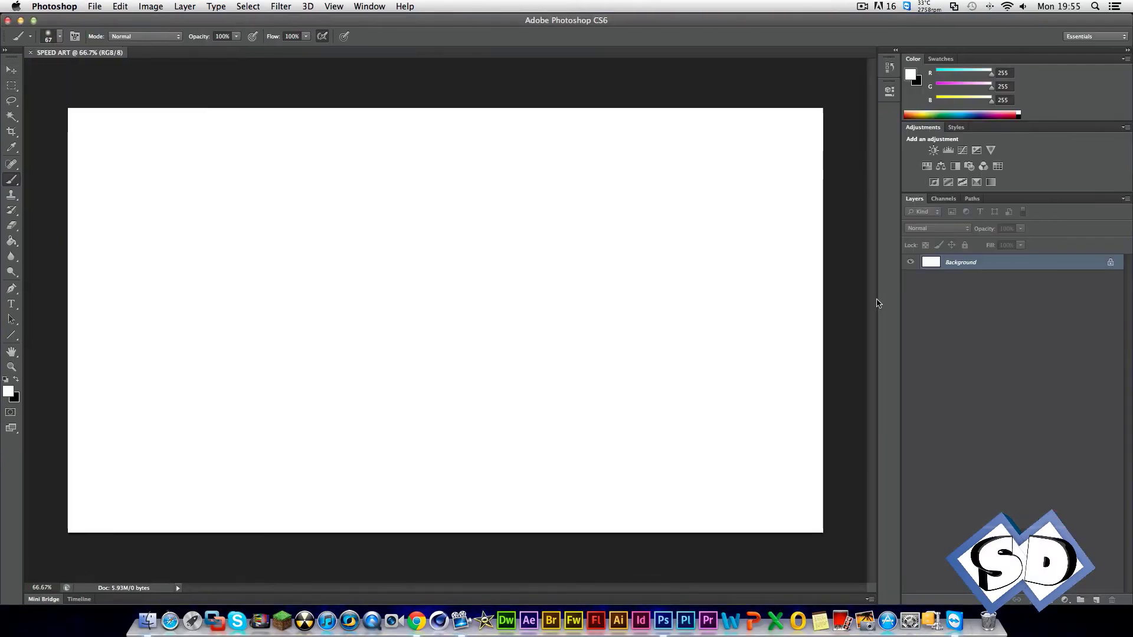
Unlock the background into Layer 0, add Layer 1, and fill Layer 0 black.
alt+double_click(996, 264)
click(1095, 600)
key(g)
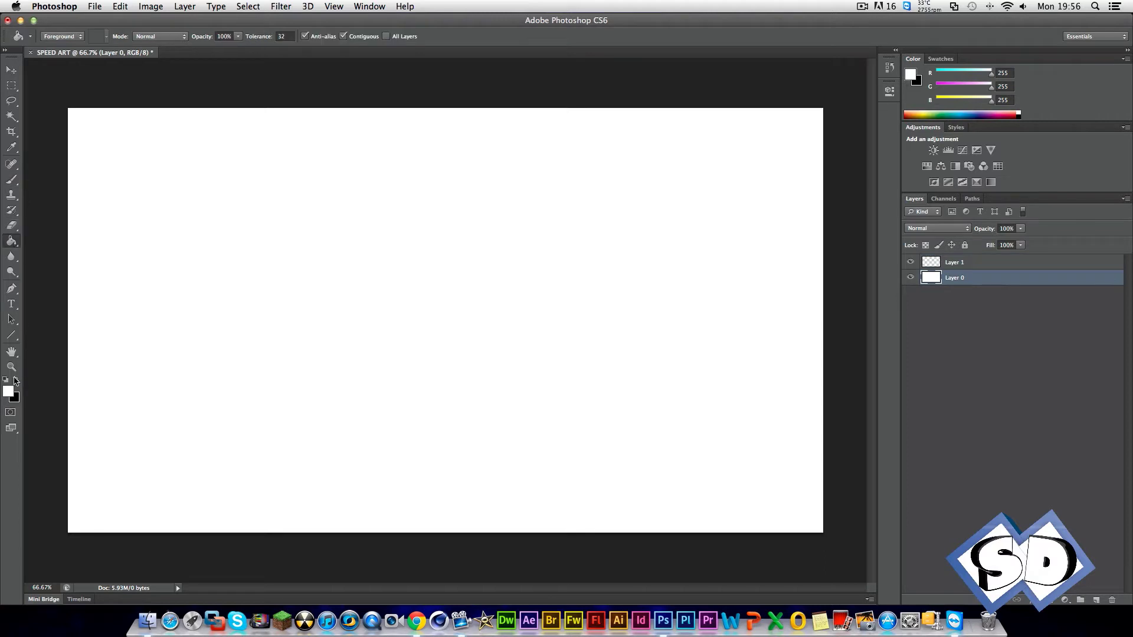
key(x)
click(354, 295)
Take the brush with white as the painting colour, trying and undoing test dabs.
key(b)
key(x)
click(60, 37)
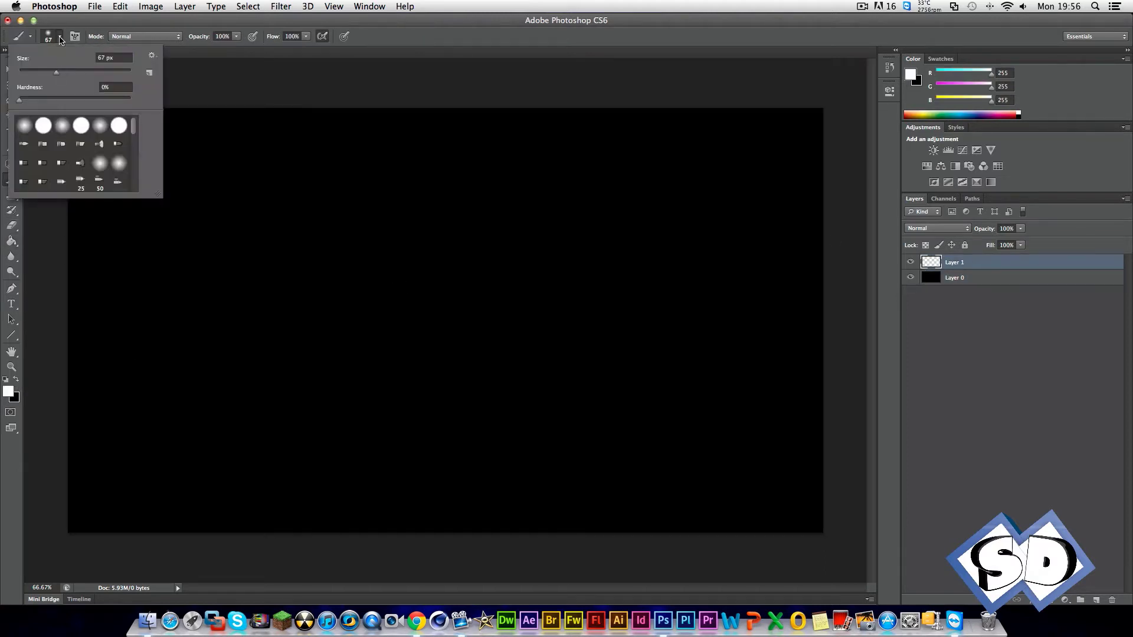
click(395, 298)
click(425, 271)
key(super+z)
Enlarge the brush to 500 px and turn off scattering in the Painting workspace.
click(60, 36)
drag(104, 72, 119, 72)
click(1095, 36)
click(1080, 83)
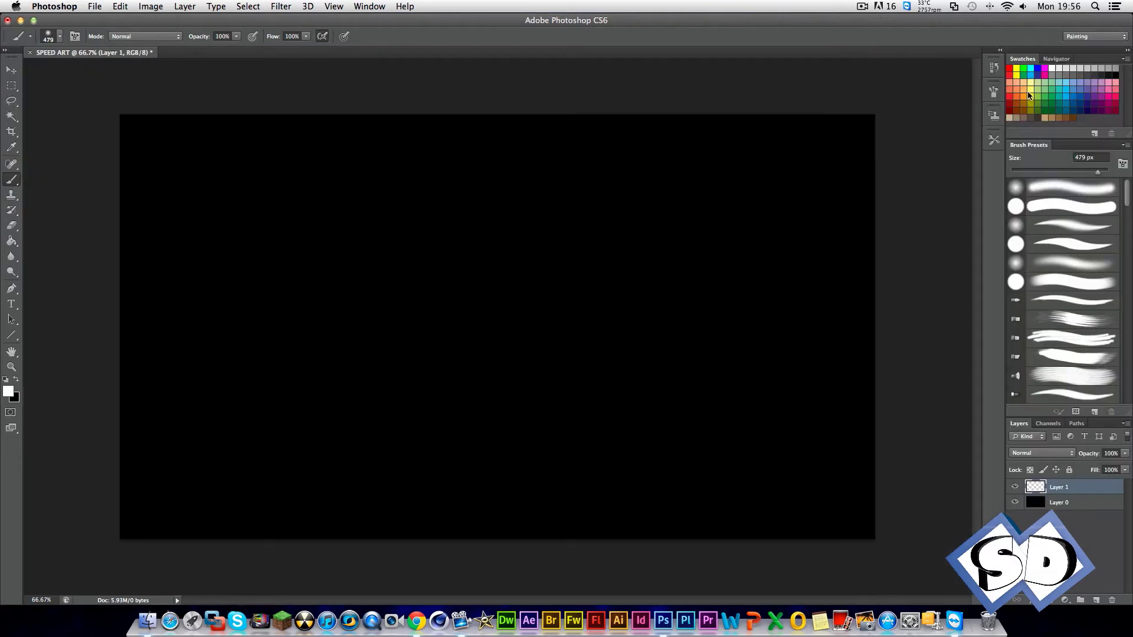
click(995, 139)
click(786, 138)
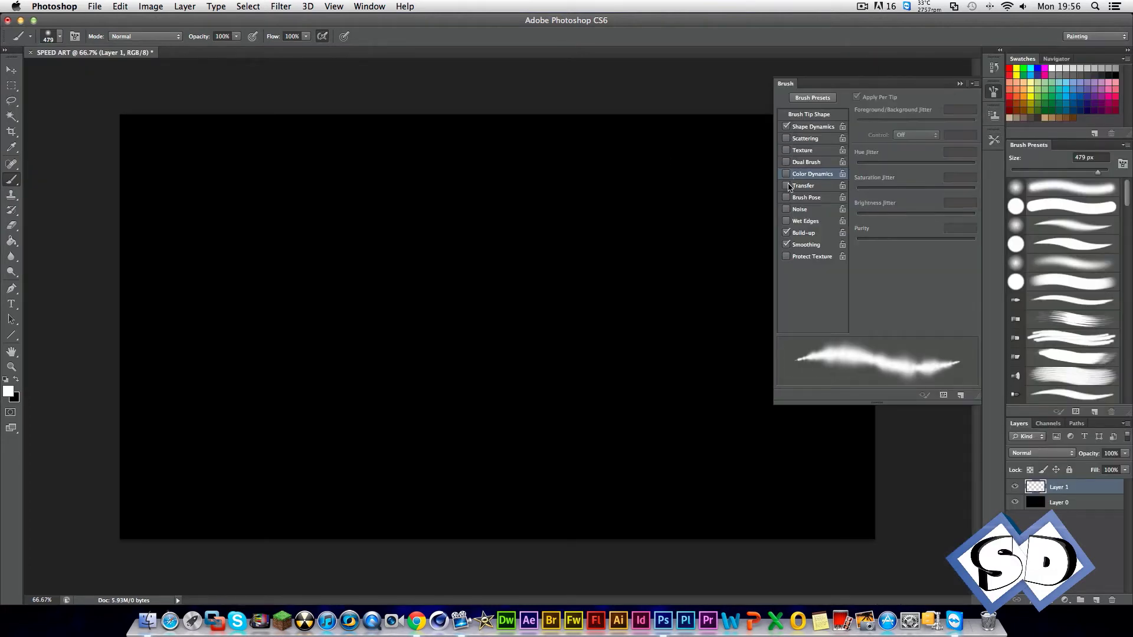
click(960, 83)
Try a large soft white dab and undo it.
click(60, 38)
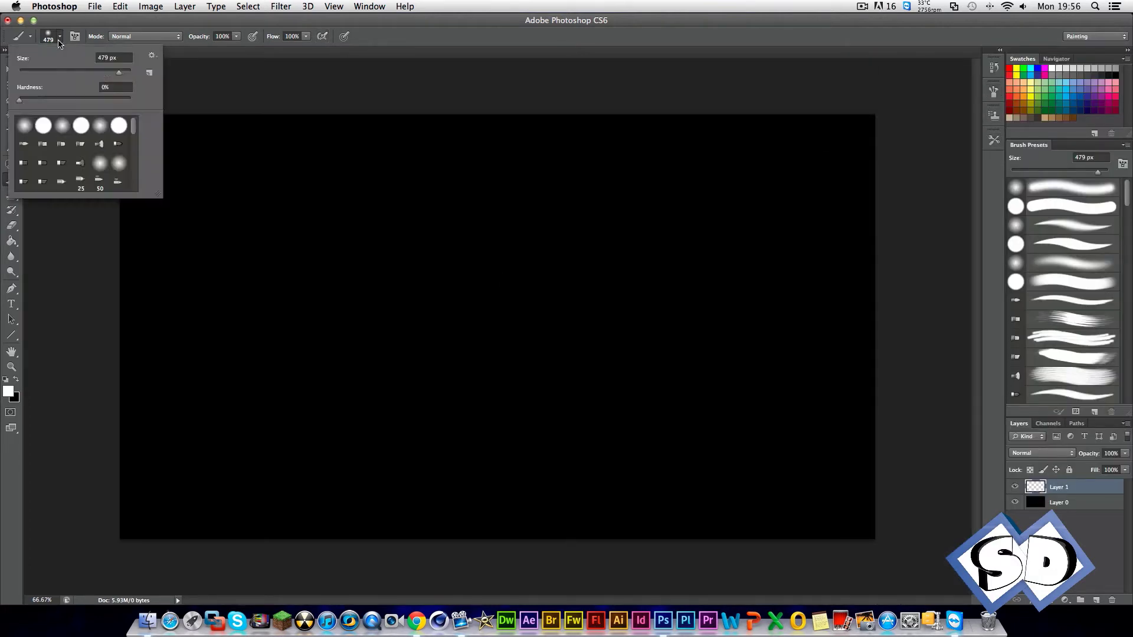
click(494, 296)
click(993, 91)
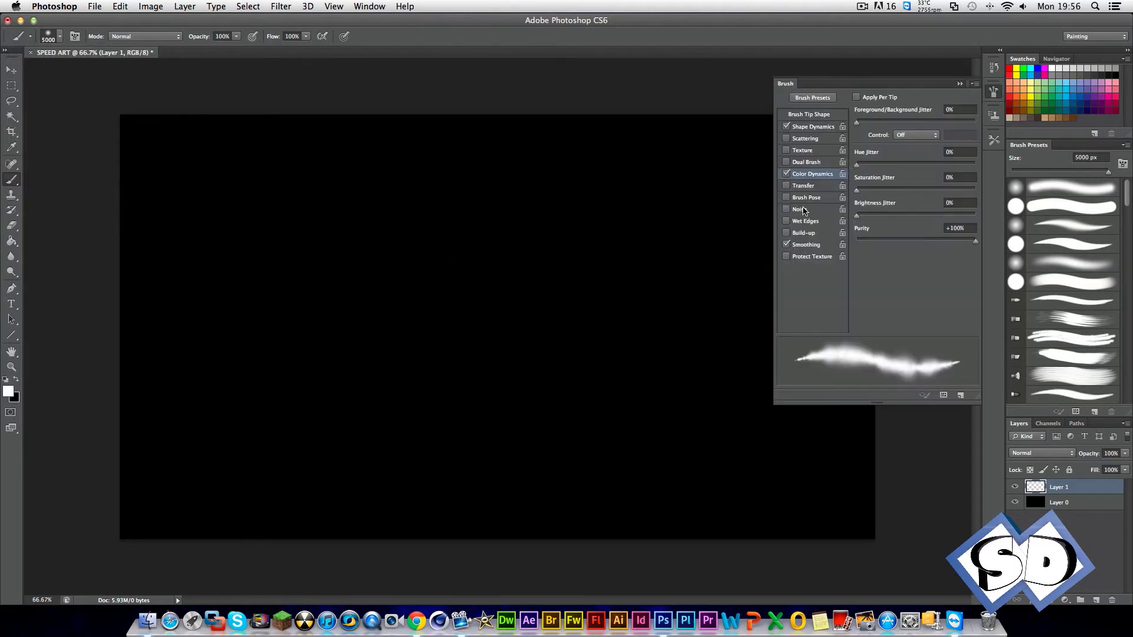
click(500, 290)
click(960, 84)
key(ctrl+z)
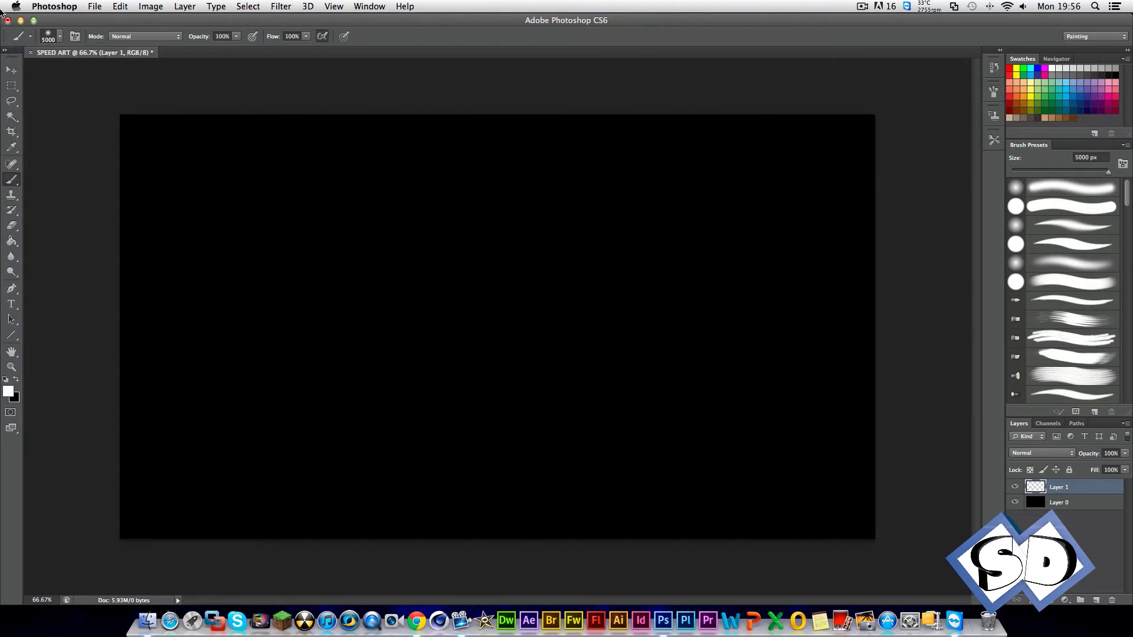
Set the brush to 479 px and paint a soft white glow at canvas centre.
click(60, 38)
click(452, 261)
key(ctrl+z)
click(59, 37)
drag(111, 71, 120, 72)
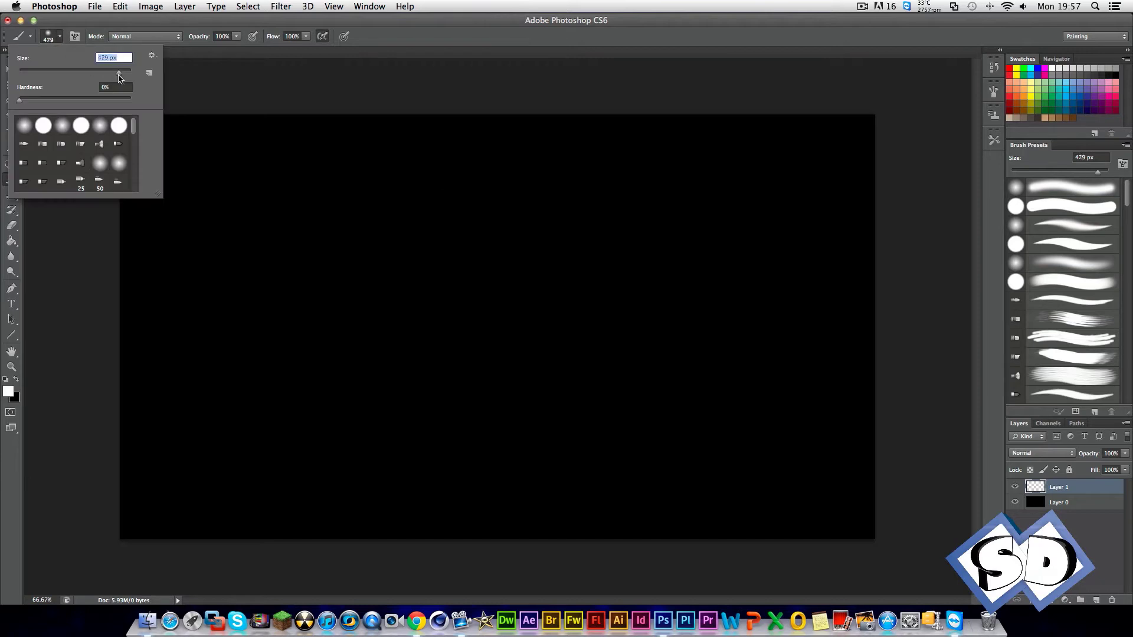
click(503, 305)
Paint a huge white glow, lower it to about half opacity, and merge it down.
click(494, 302)
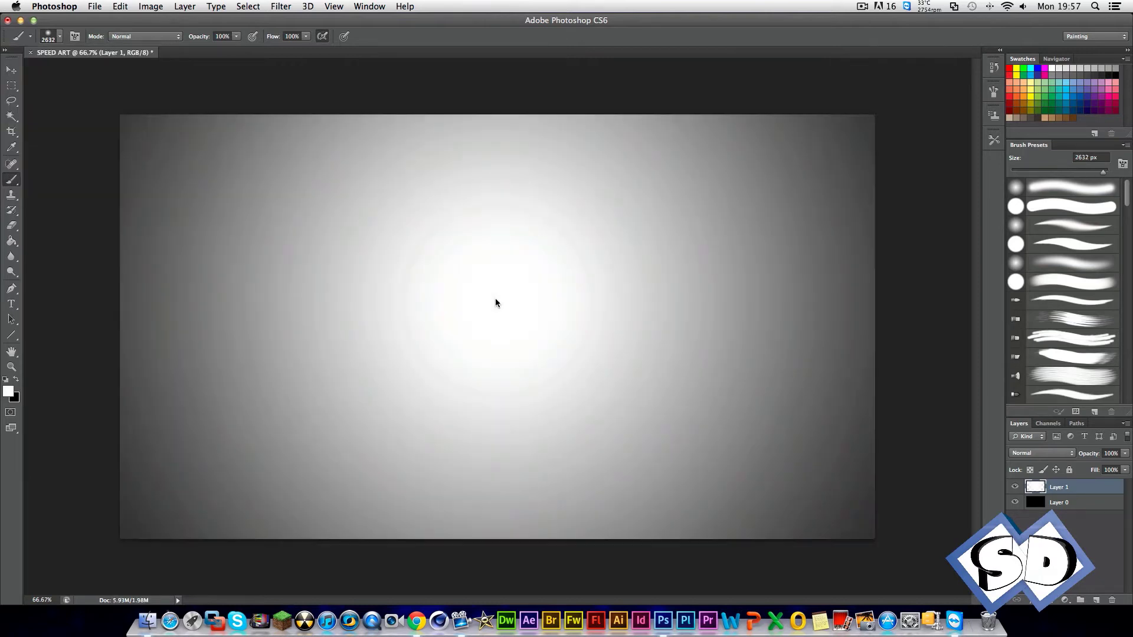
click(1094, 36)
click(1080, 8)
drag(1021, 229, 992, 243)
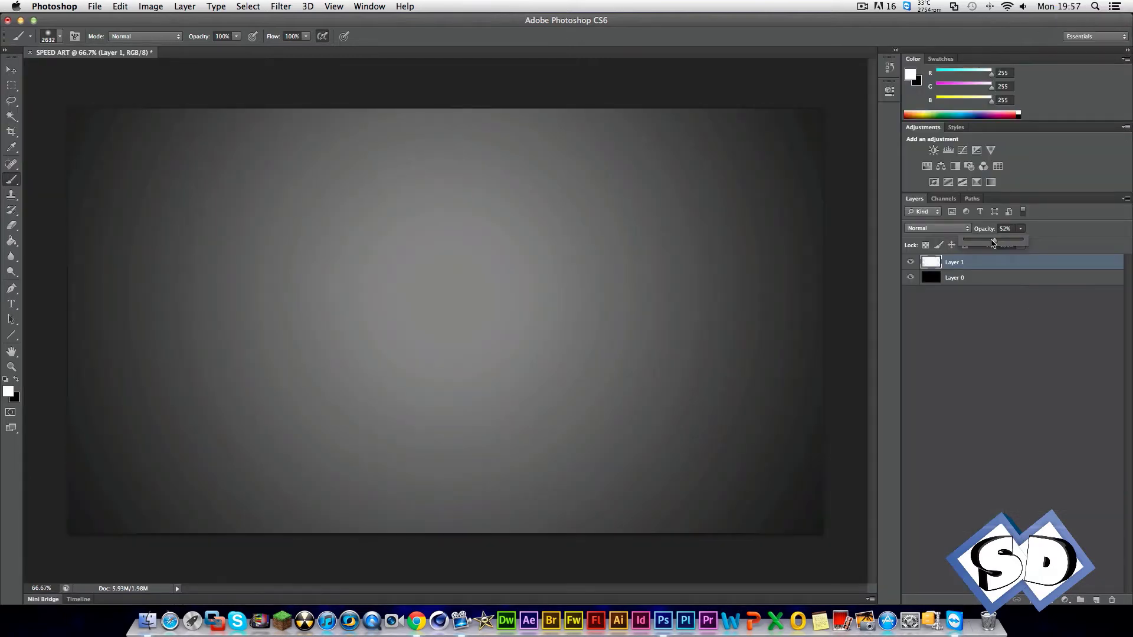
right_click(987, 279)
click(967, 450)
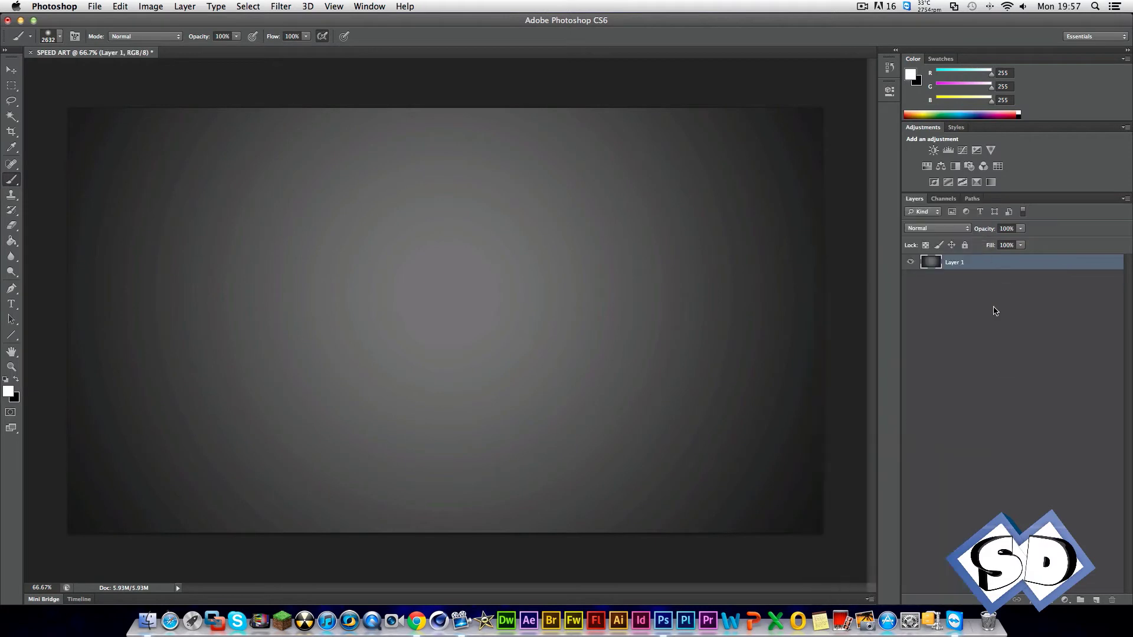
Add a new empty layer and set the foreground colour to a vivid blue.
key(ctrl+shift+alt+n)
click(8, 390)
click(260, 298)
click(246, 242)
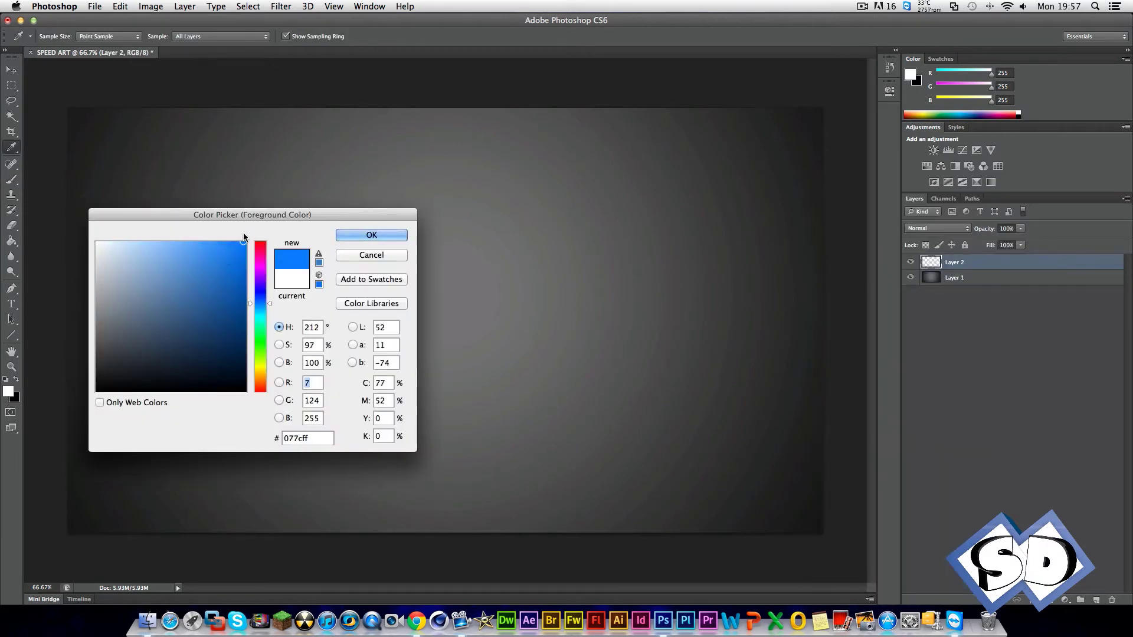
click(371, 235)
Set a dark blue background colour and refine the foreground blue to 42,142,255.
click(13, 396)
click(260, 302)
click(236, 283)
click(371, 234)
click(7, 390)
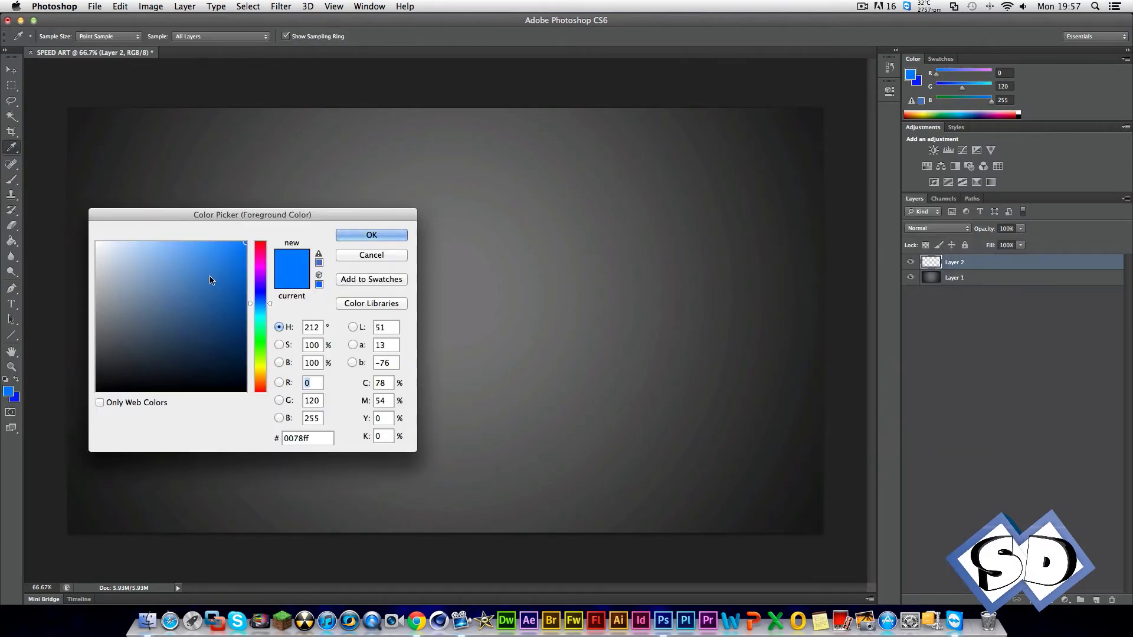
click(223, 248)
click(372, 235)
Draw a vertical blue gradient, blend it as Overlay at 43%, and merge it down.
drag(11, 240, 53, 238)
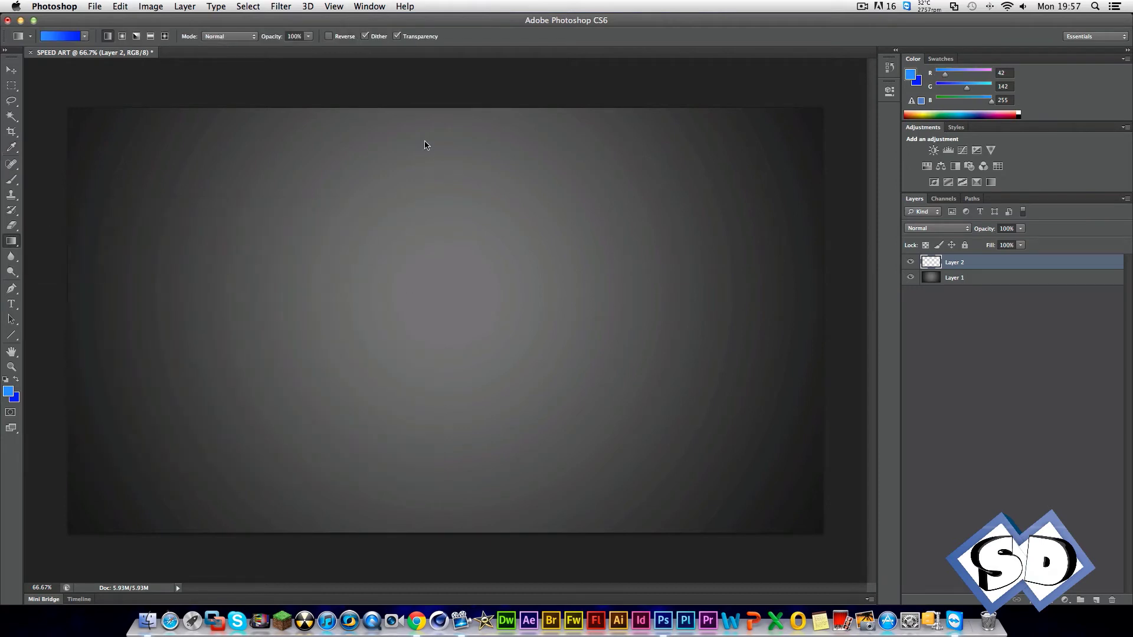
drag(425, 145, 395, 529)
click(937, 229)
click(925, 344)
mouse_move(1020, 228)
mouse_down()
mouse_move(990, 247)
mouse_move(1024, 247)
mouse_up()
right_click(986, 262)
click(885, 448)
Add a new empty layer and switch to the brush, undoing a stray dab.
key(ctrl+shift+alt+n)
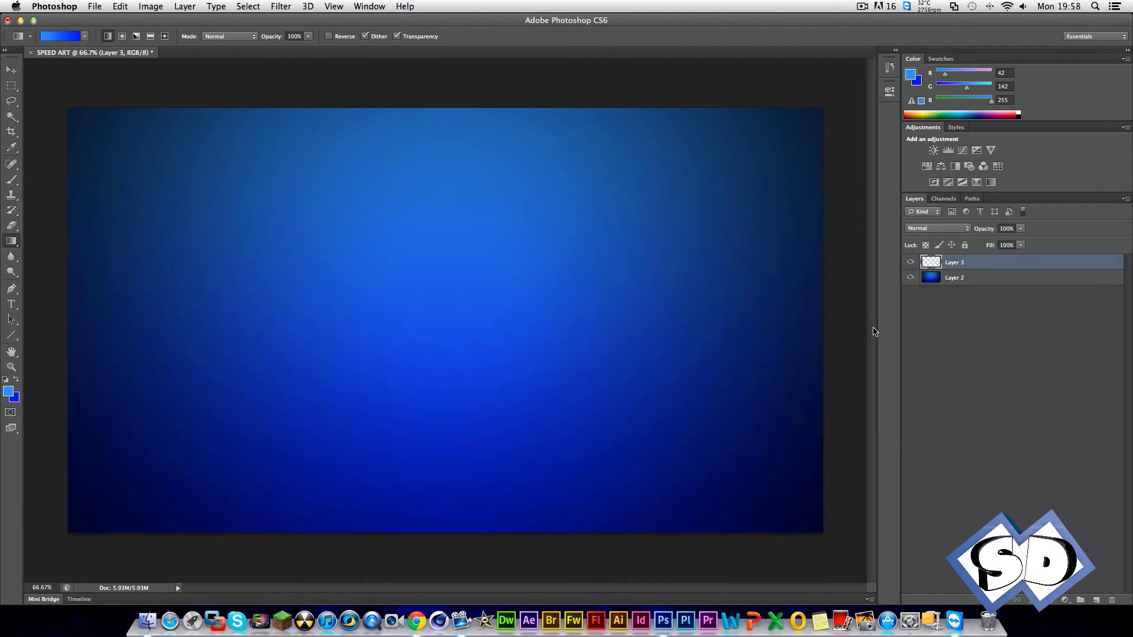
click(11, 180)
click(59, 36)
click(325, 148)
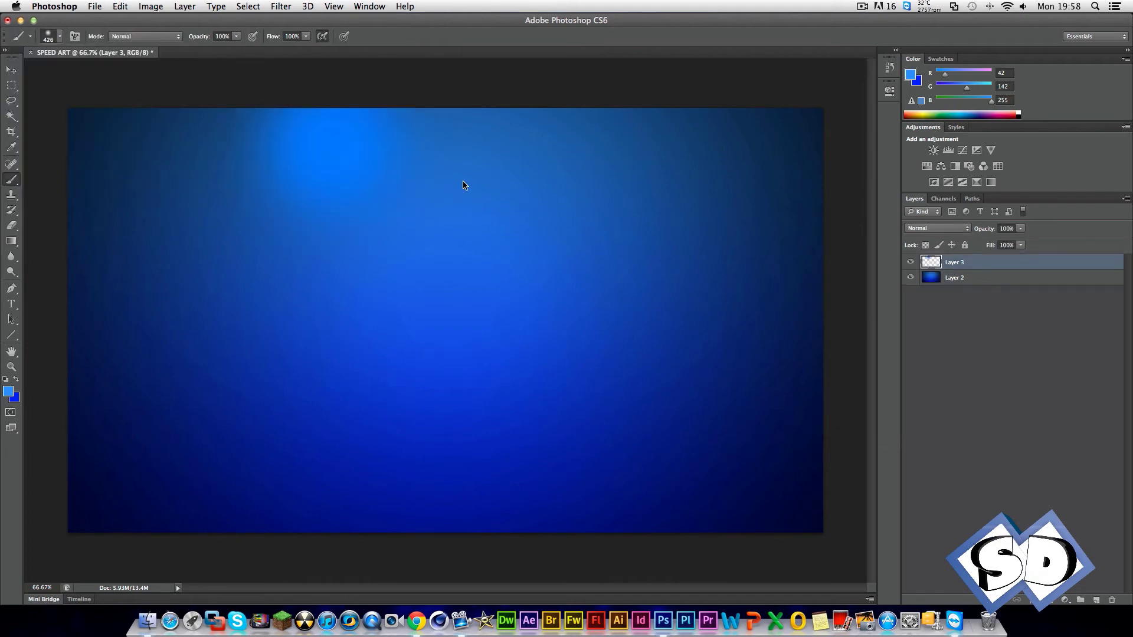
key(ctrl+z)
Enable brush Shape Dynamics and Scattering, then paint large scattered white bokeh spots.
click(1096, 36)
click(1092, 79)
click(786, 127)
click(786, 138)
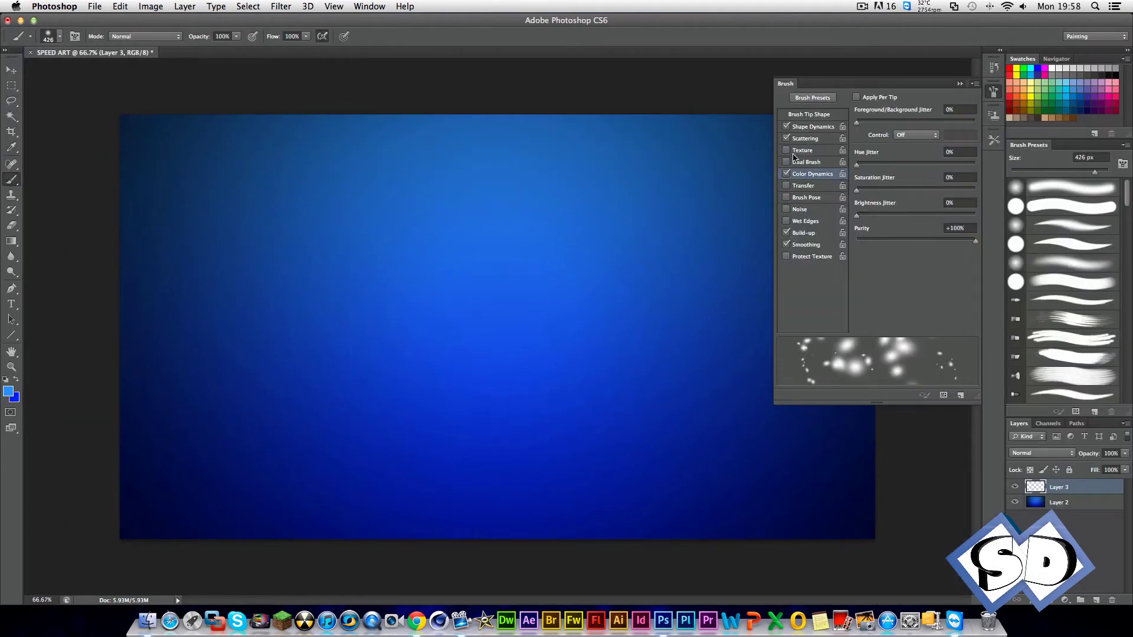
click(1095, 36)
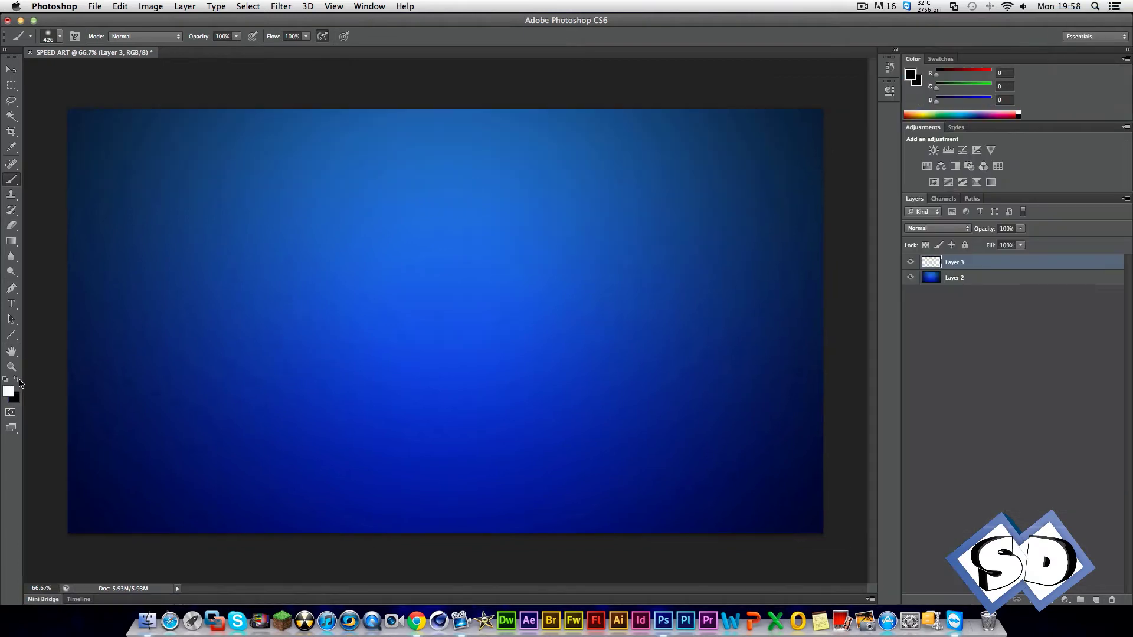
drag(147, 490, 252, 362)
mouse_move(147, 307)
mouse_down()
mouse_move(366, 194)
mouse_move(799, 179)
mouse_up()
Shrink the brush to 67 px and paint small scattered white dots.
click(53, 36)
drag(82, 70, 55, 72)
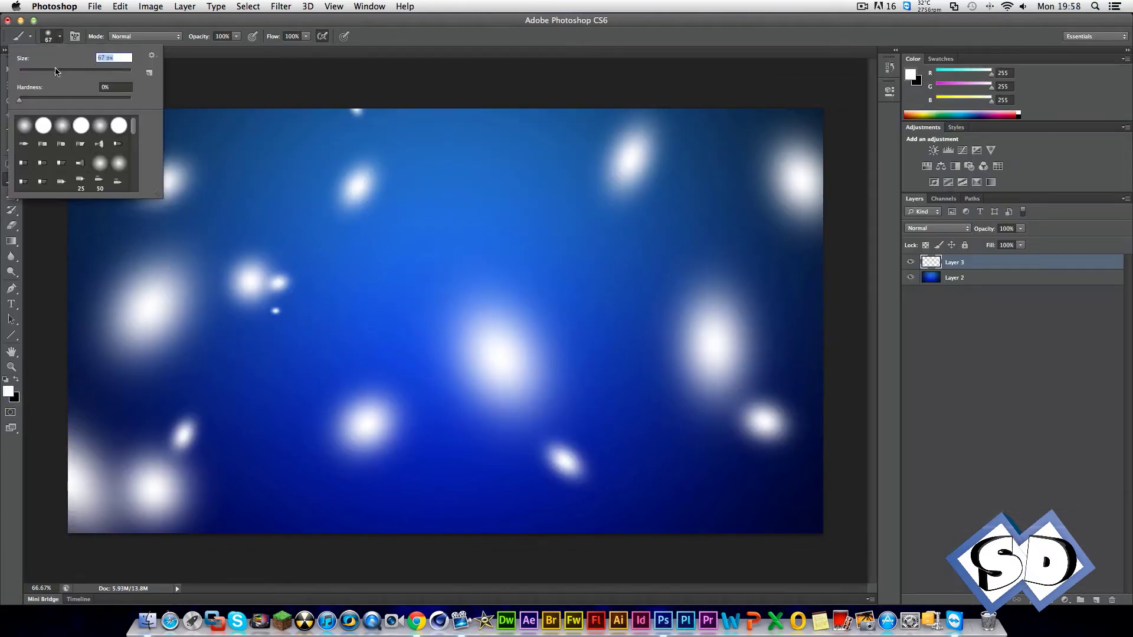
drag(449, 183, 540, 221)
drag(195, 180, 549, 172)
drag(389, 271, 360, 525)
drag(702, 224, 431, 195)
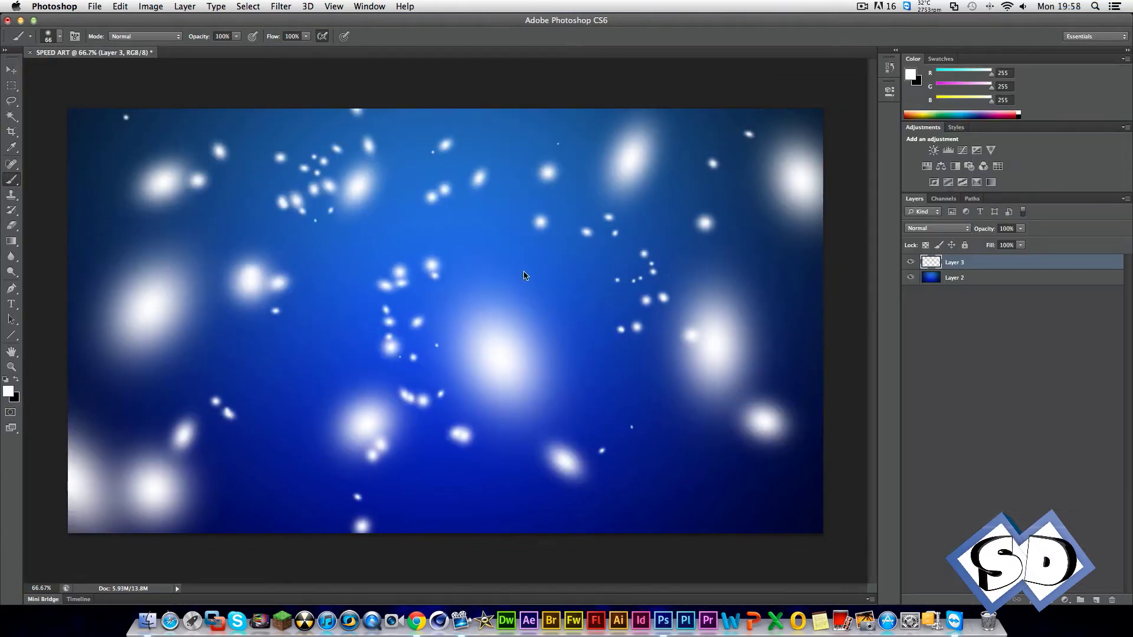
Blend Layer 3 as Overlay at 80% opacity and add a new Layer 4 above.
click(937, 229)
click(944, 289)
click(937, 228)
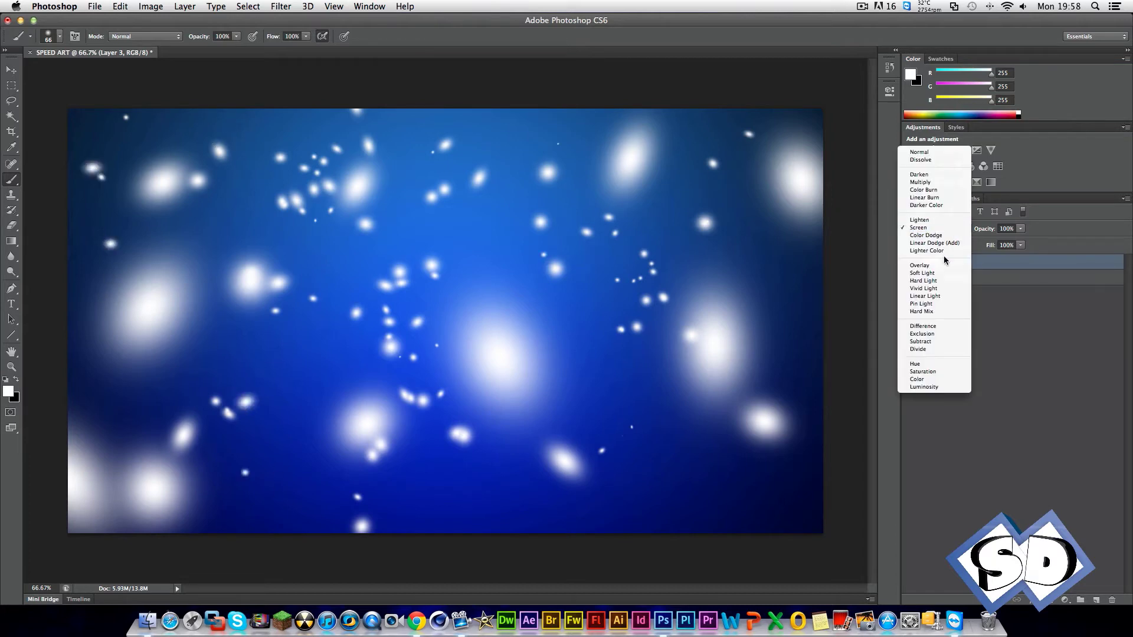
click(935, 266)
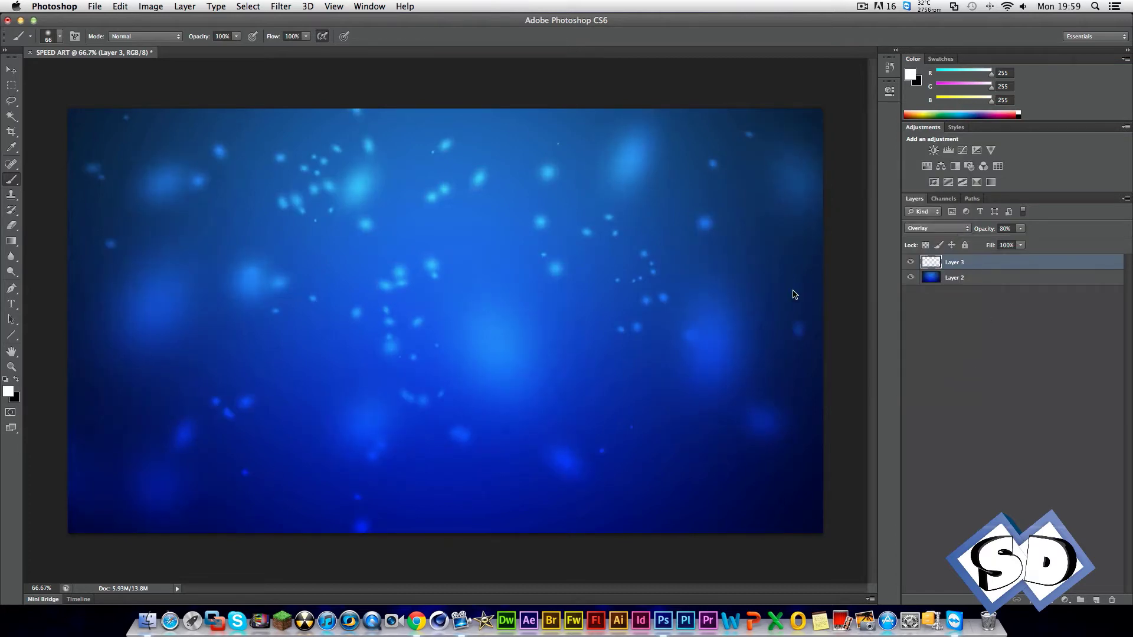
mouse_move(794, 294)
mouse_down()
mouse_move(182, 380)
mouse_move(655, 513)
mouse_move(430, 139)
mouse_move(195, 236)
mouse_up()
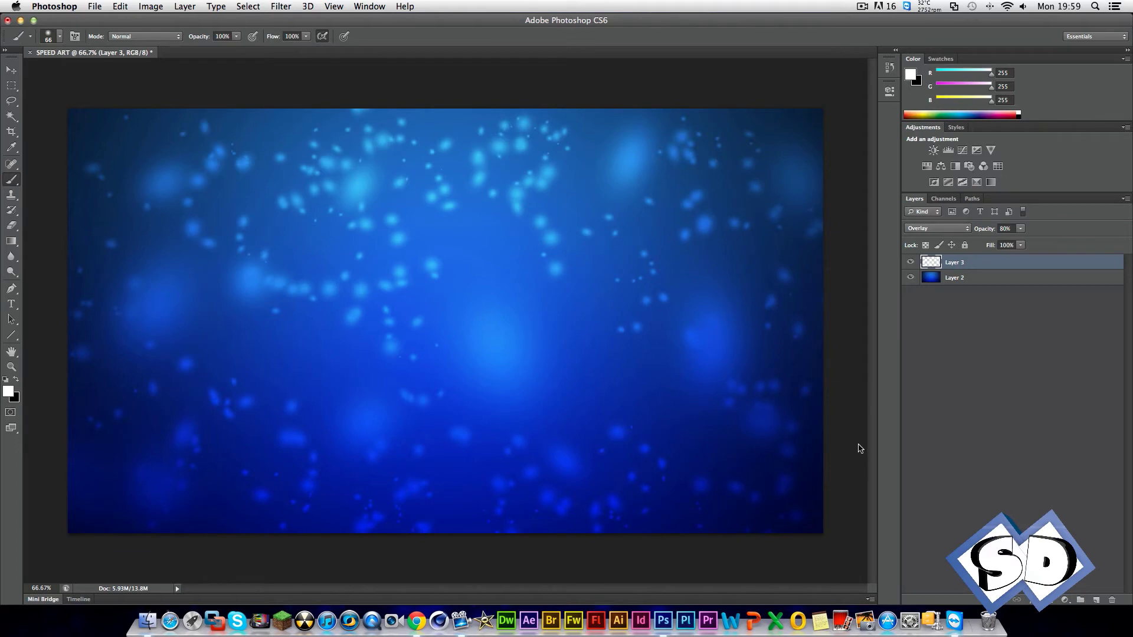
key(super+alt+z)
key(super+alt+z)
key(super+alt+z)
key(super+alt+z)
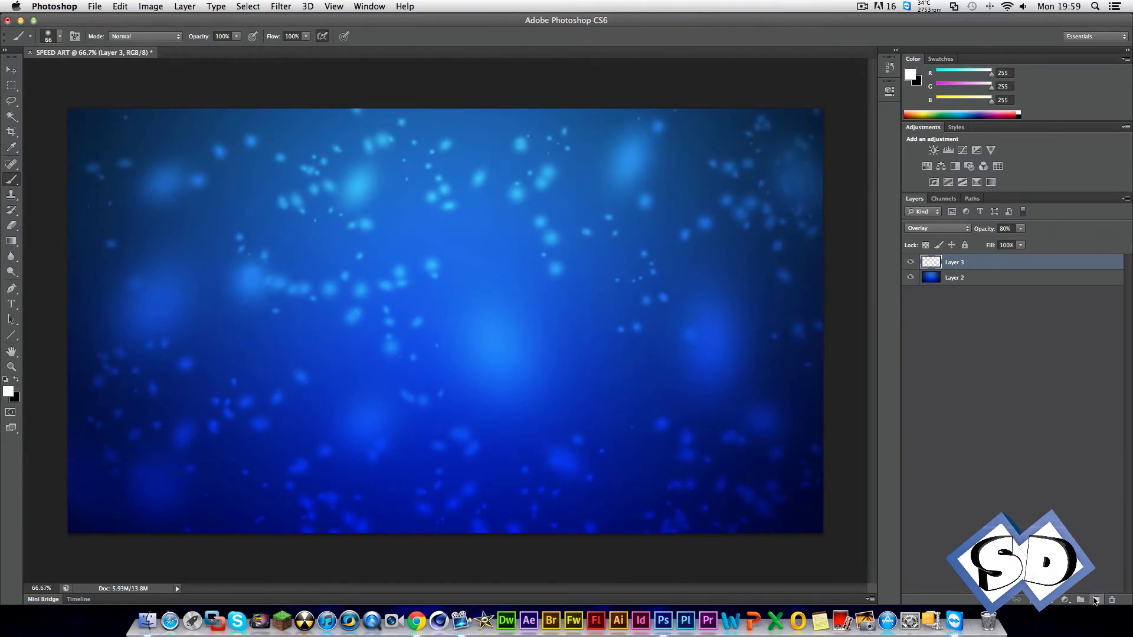
click(1094, 601)
click(184, 6)
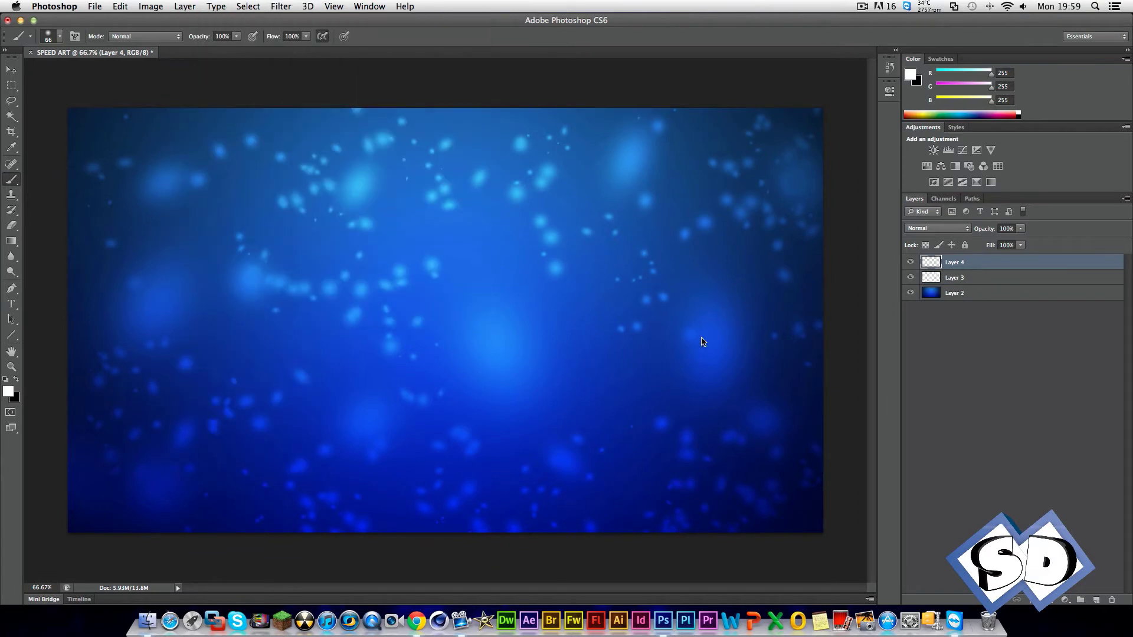
Fill Layer 4 with white and apply the Fibers render filter.
click(11, 241)
click(325, 303)
click(281, 6)
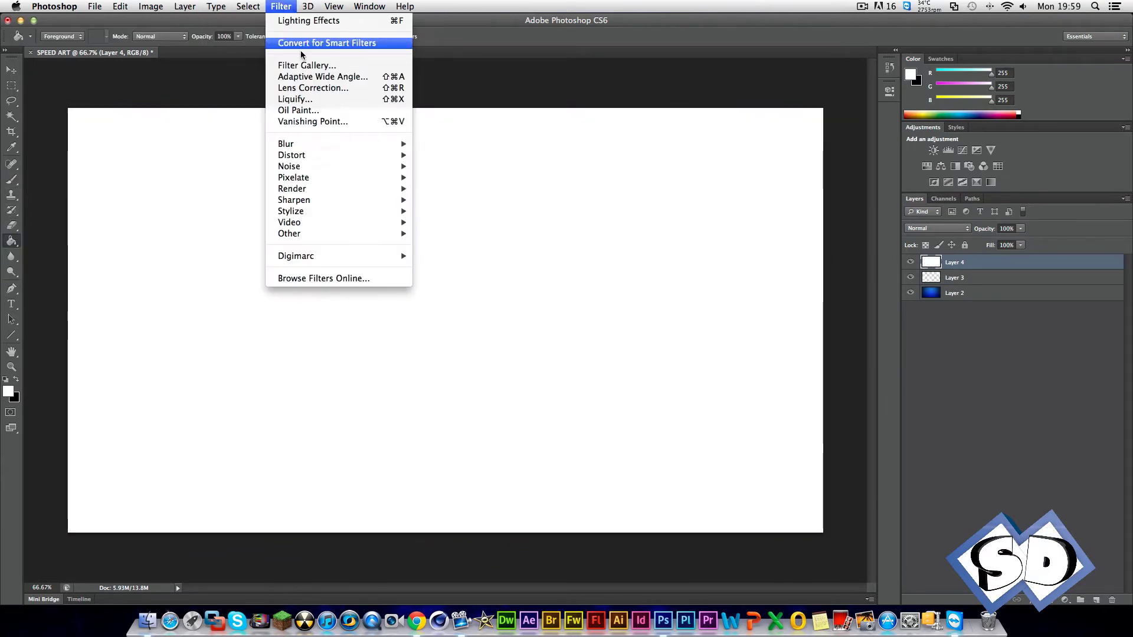
click(463, 223)
click(625, 148)
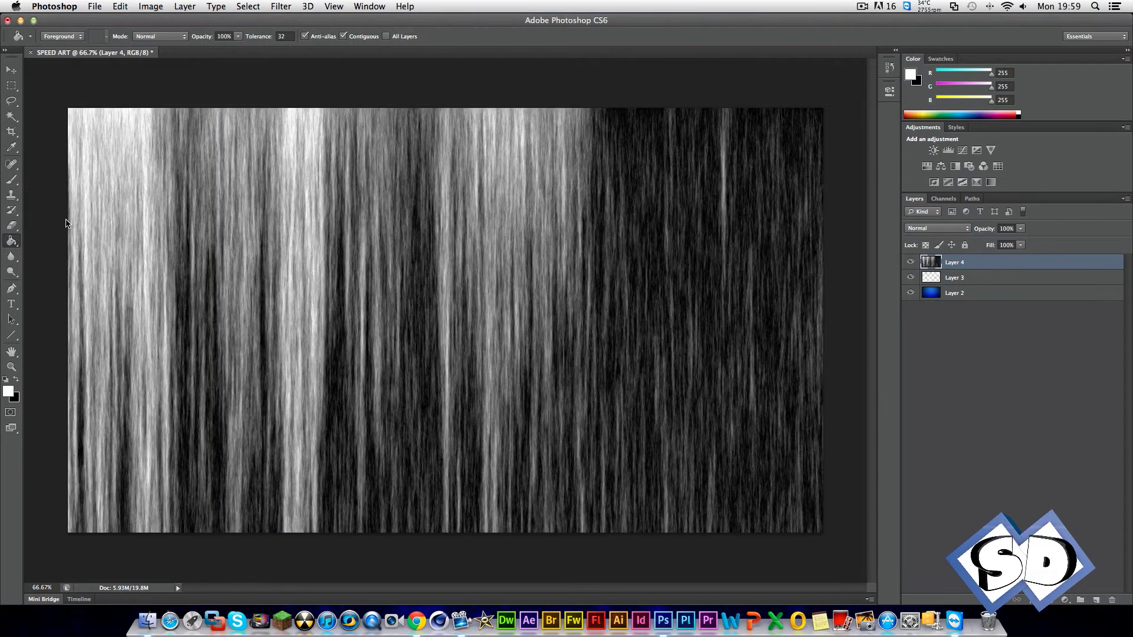
Scale the fibers layer to about 125%, rotate it diagonally, and stretch it taller.
key(ctrl+t)
key(ctrl+minus)
drag(162, 162, 23, 81)
drag(761, 68, 683, 215)
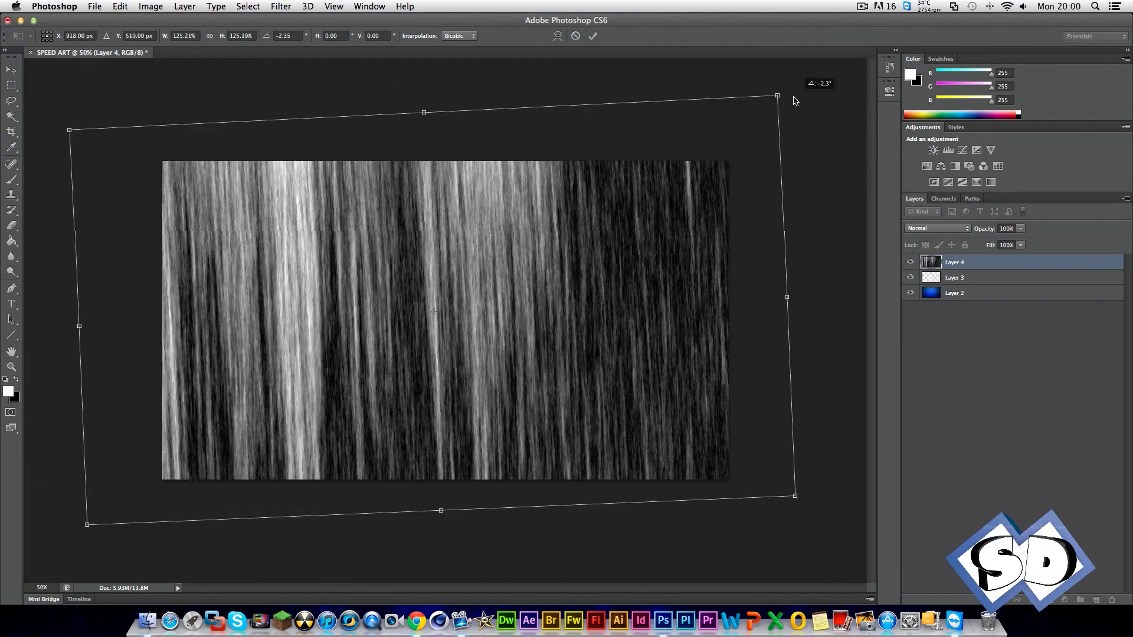
drag(407, 121, 423, 98)
click(592, 36)
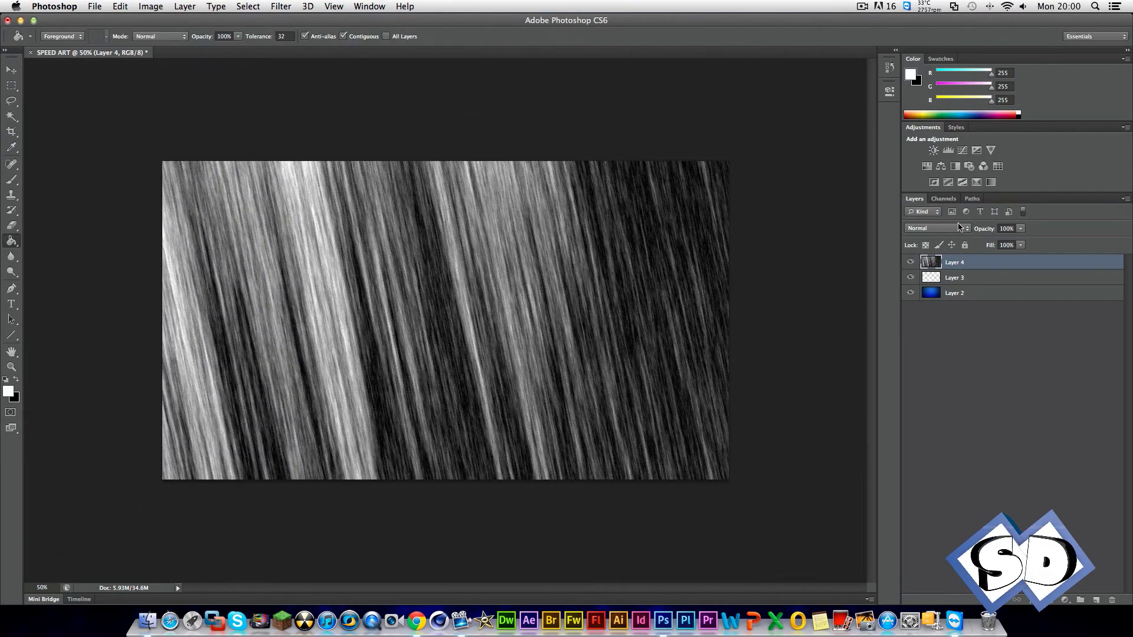
Blend the fibers layer as Soft Light at 54% opacity.
click(937, 228)
click(942, 347)
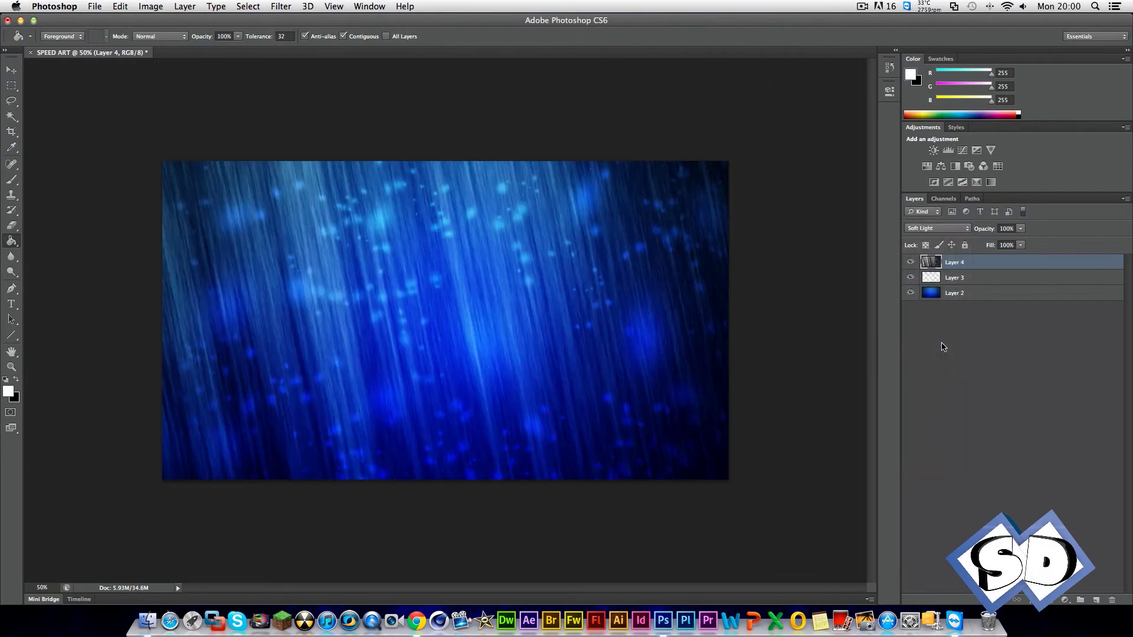
click(994, 367)
key(ctrl+plus)
Type a large DAVY title and move it down to the canvas centre.
key(t)
click(371, 276)
text(DAVY)
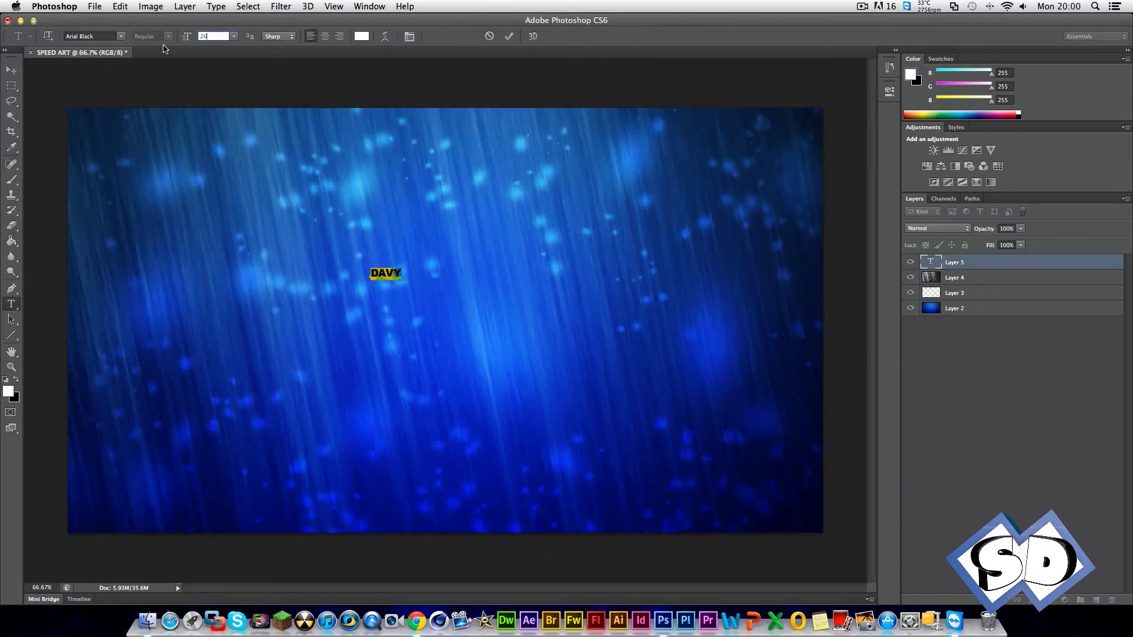
text(00)
key(Return)
key(ctrl+Return)
key(v)
drag(439, 288, 435, 328)
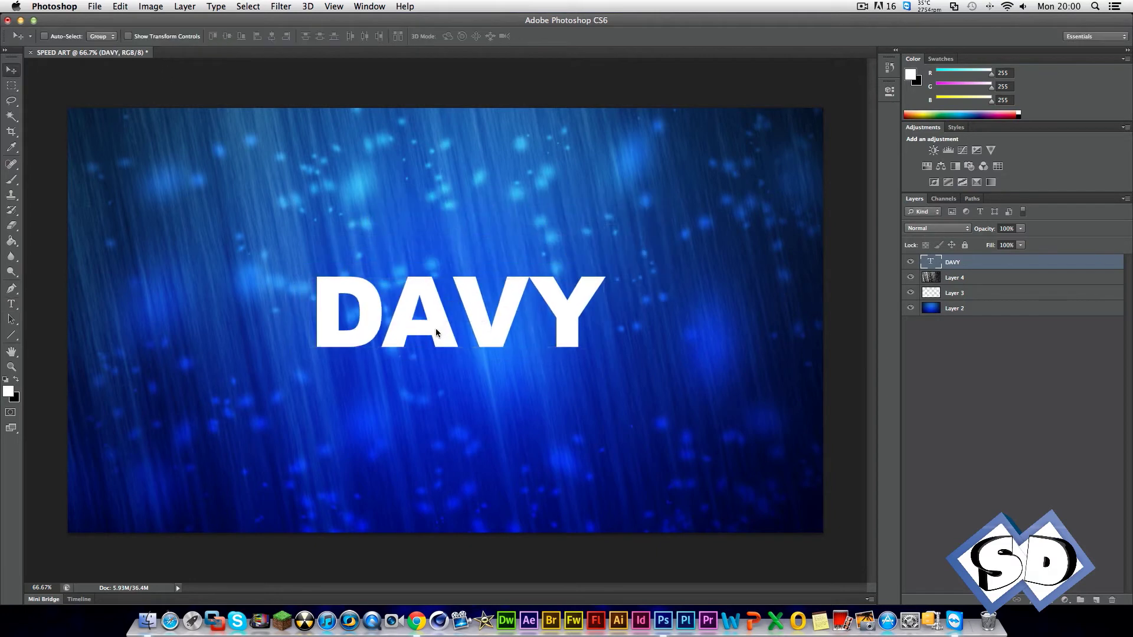
Give DAVY a Stroke and a Drop Shadow of size 22.
double_click(1026, 270)
click(630, 252)
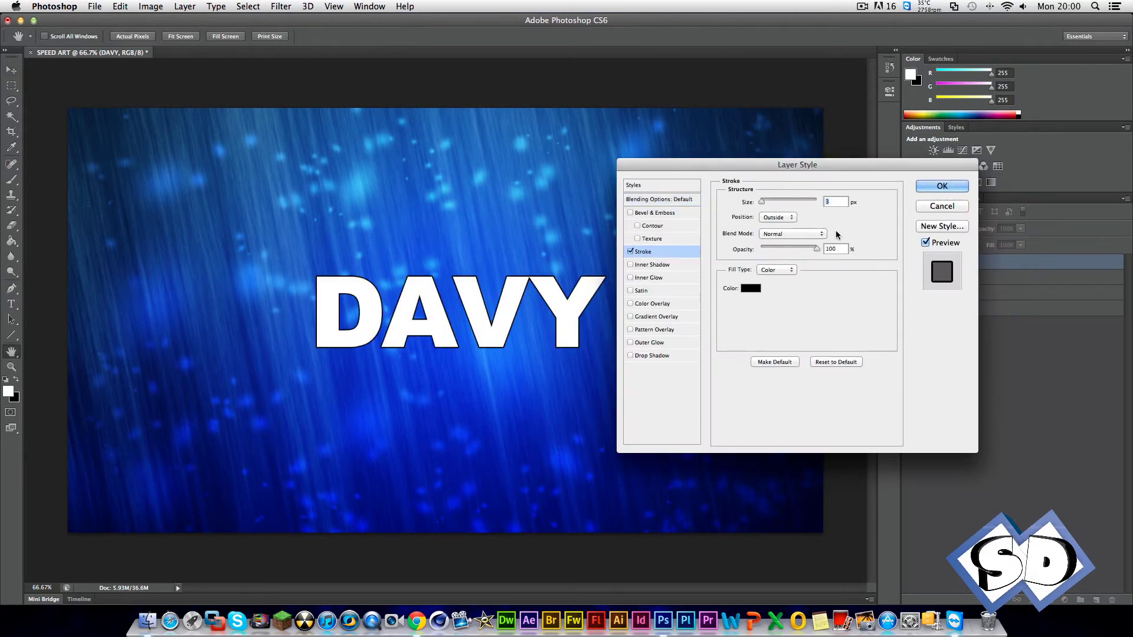
click(640, 356)
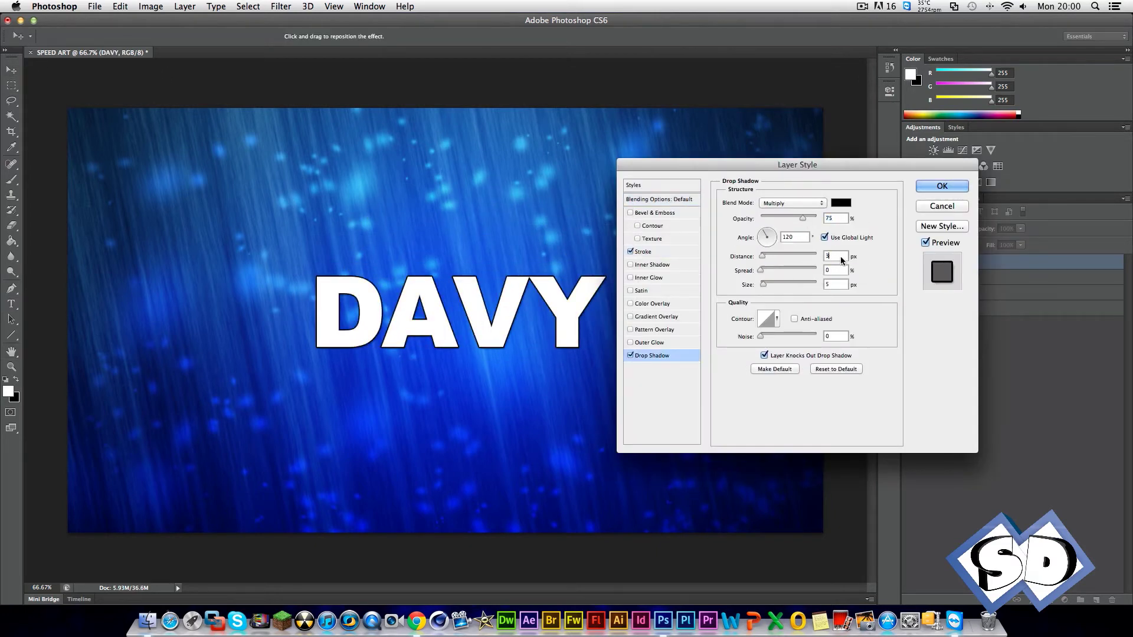
key(Tab)
text(22)
Add a Gradient Overlay and move its white end stop to 51%, recoloured grey.
click(631, 317)
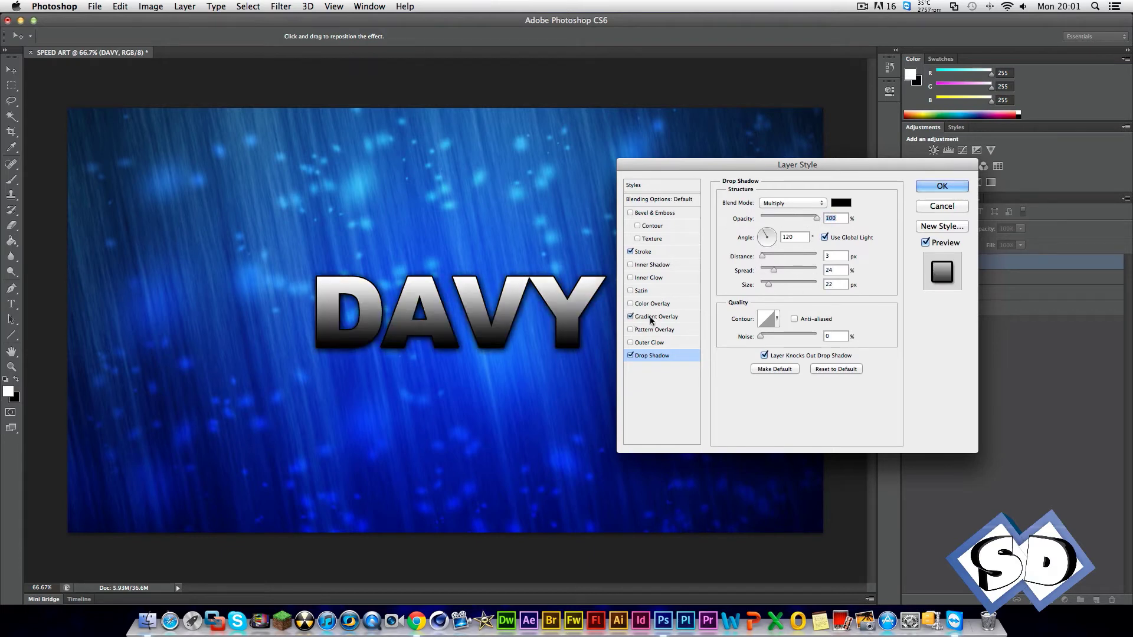
click(794, 232)
double_click(932, 360)
key(Return)
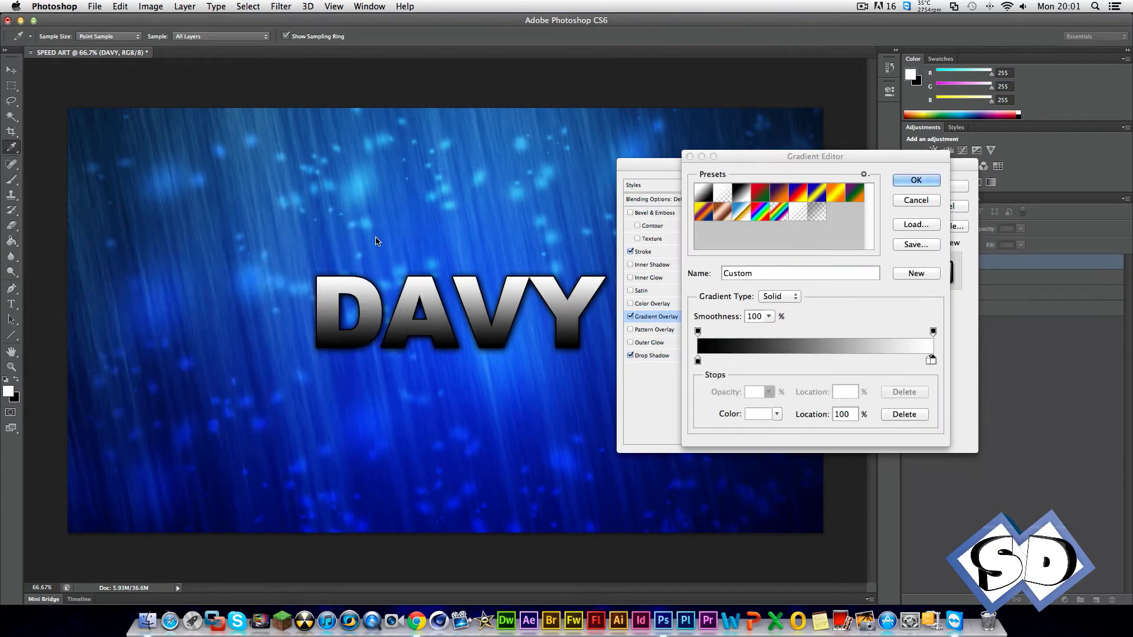
double_click(932, 360)
key(Return)
click(891, 360)
click(913, 416)
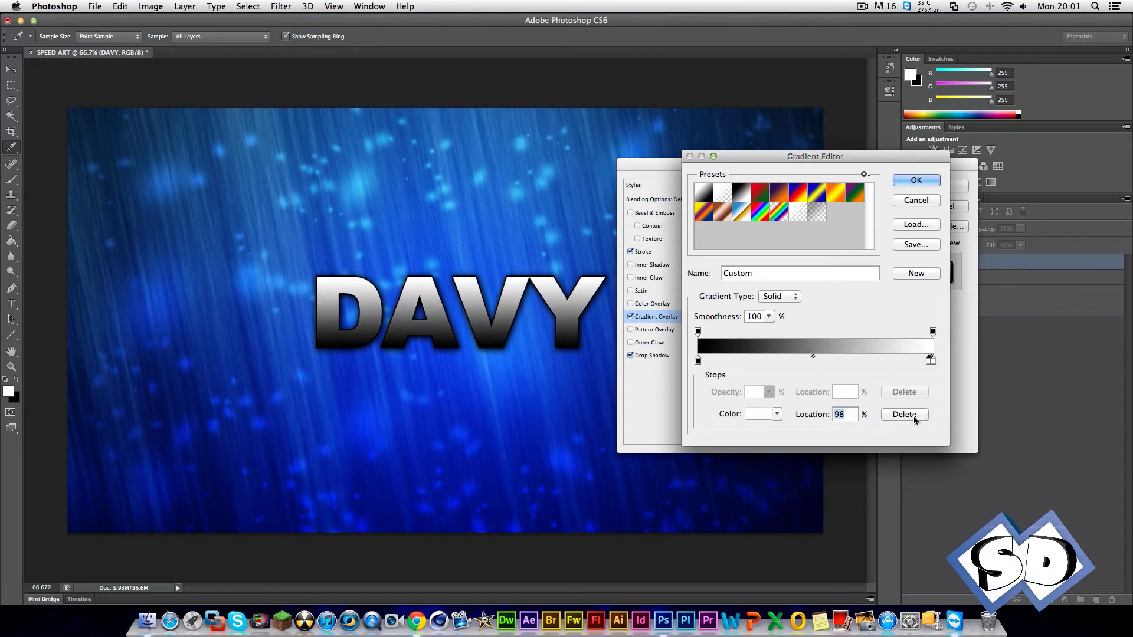
drag(933, 360, 817, 360)
double_click(817, 360)
click(96, 266)
key(Return)
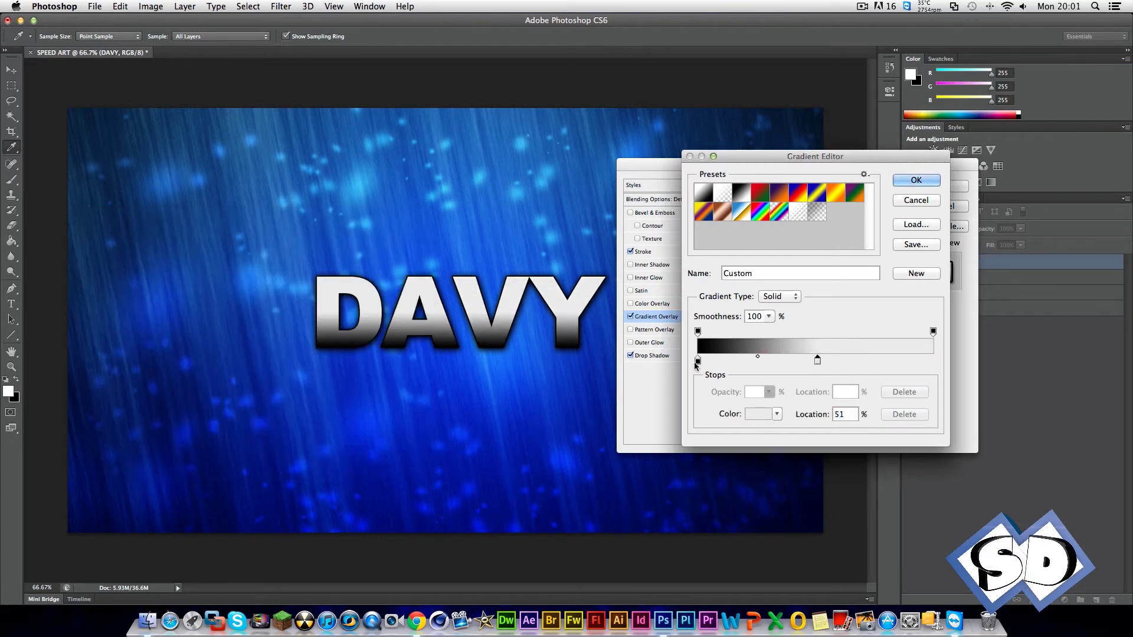
Make the left gradient stop light grey and add a grey stop at 48%.
double_click(698, 360)
click(101, 277)
key(Return)
double_click(859, 360)
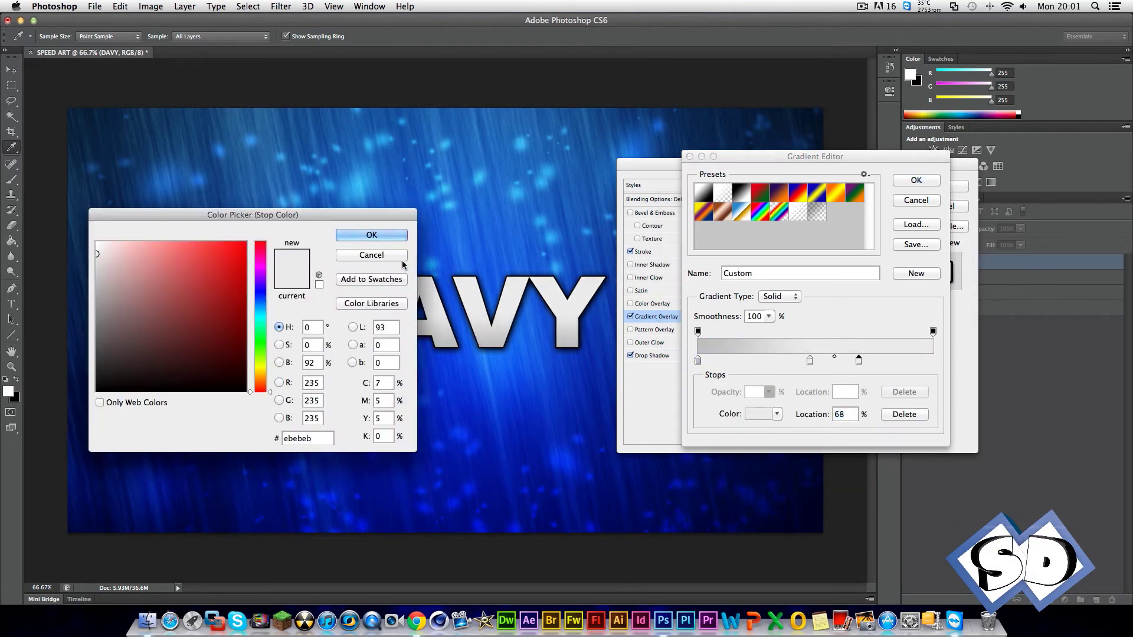
key(Return)
double_click(810, 360)
click(97, 298)
click(385, 236)
drag(858, 360, 810, 360)
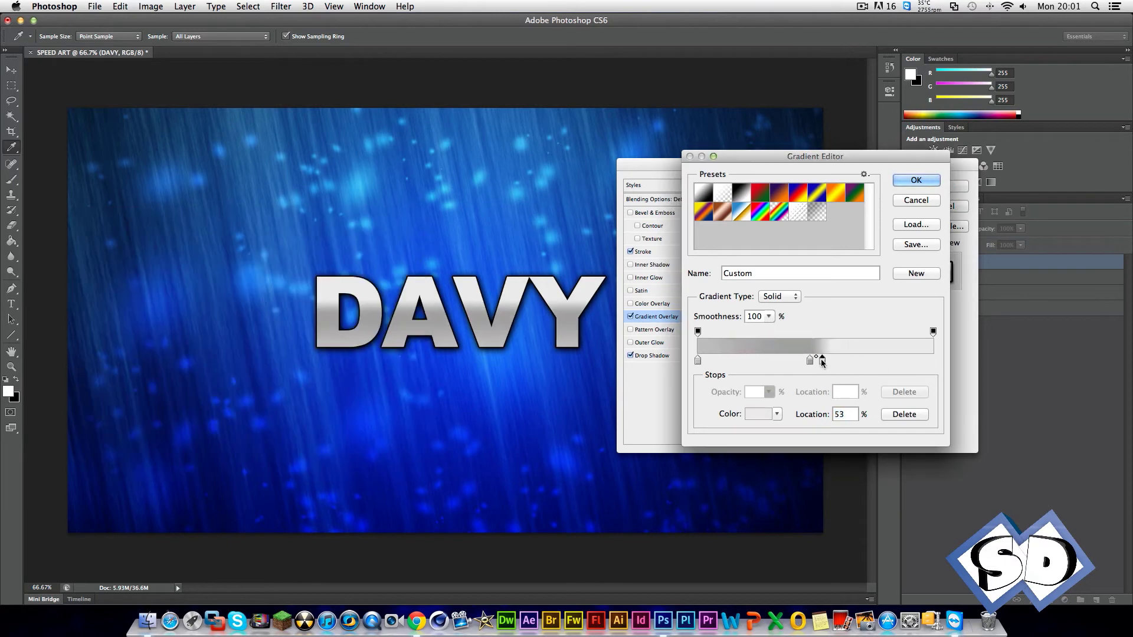
double_click(810, 360)
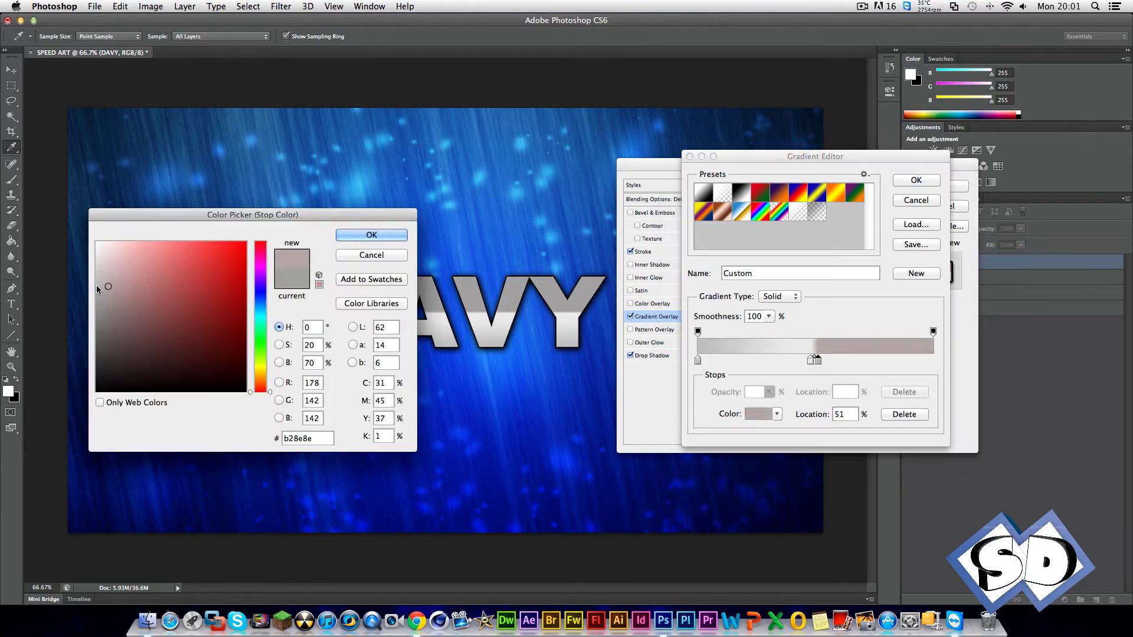
key(Return)
Add a white right-end stop and a hard-edged lighter stop at 48%, accepting the silver gradient.
double_click(933, 360)
key(Return)
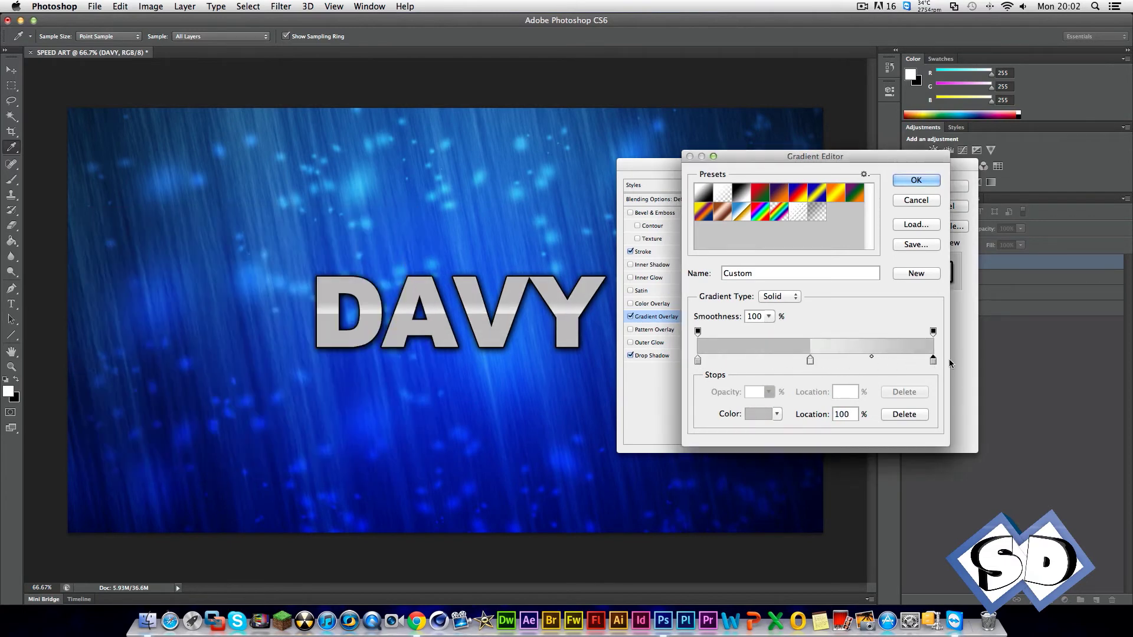
double_click(697, 360)
key(Return)
double_click(698, 359)
click(103, 260)
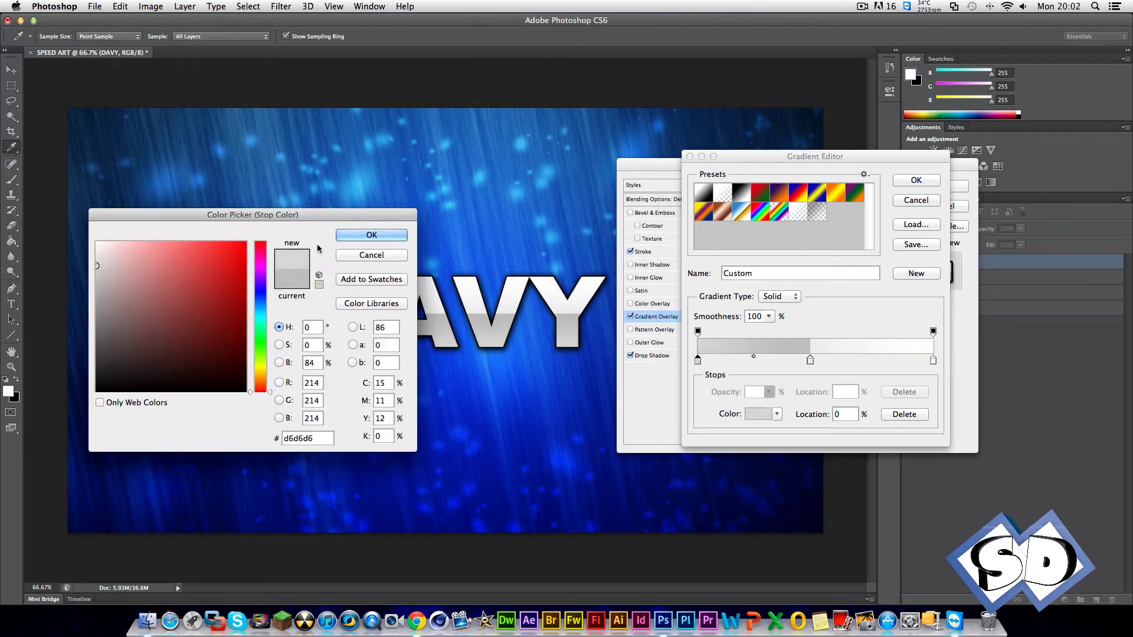
key(Return)
double_click(817, 360)
click(108, 274)
click(371, 235)
drag(818, 360, 810, 360)
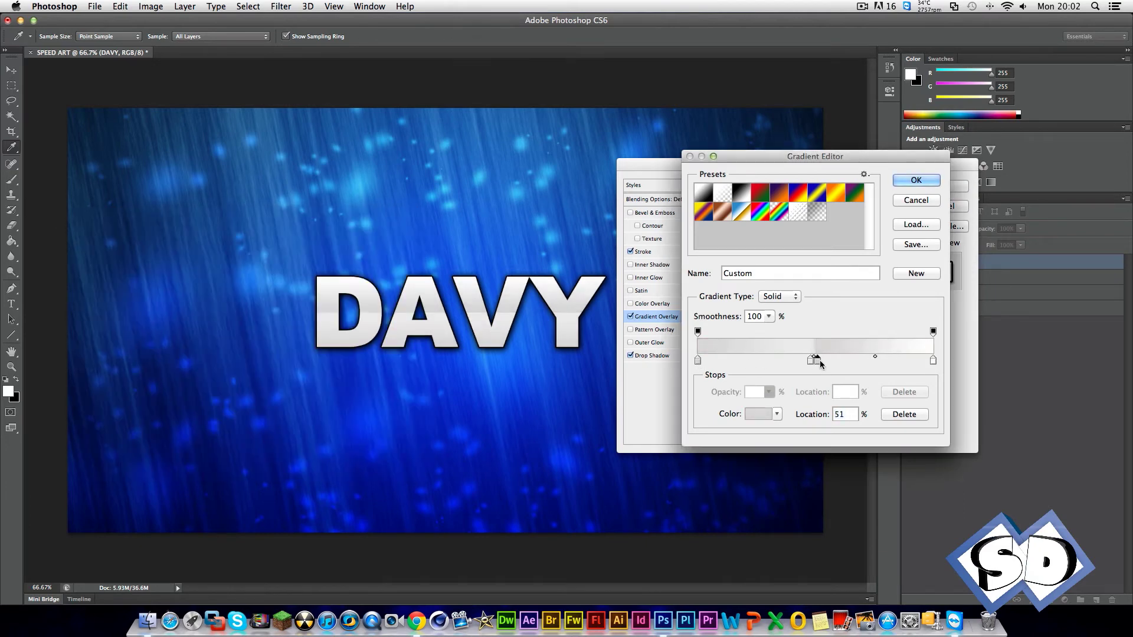
key(Return)
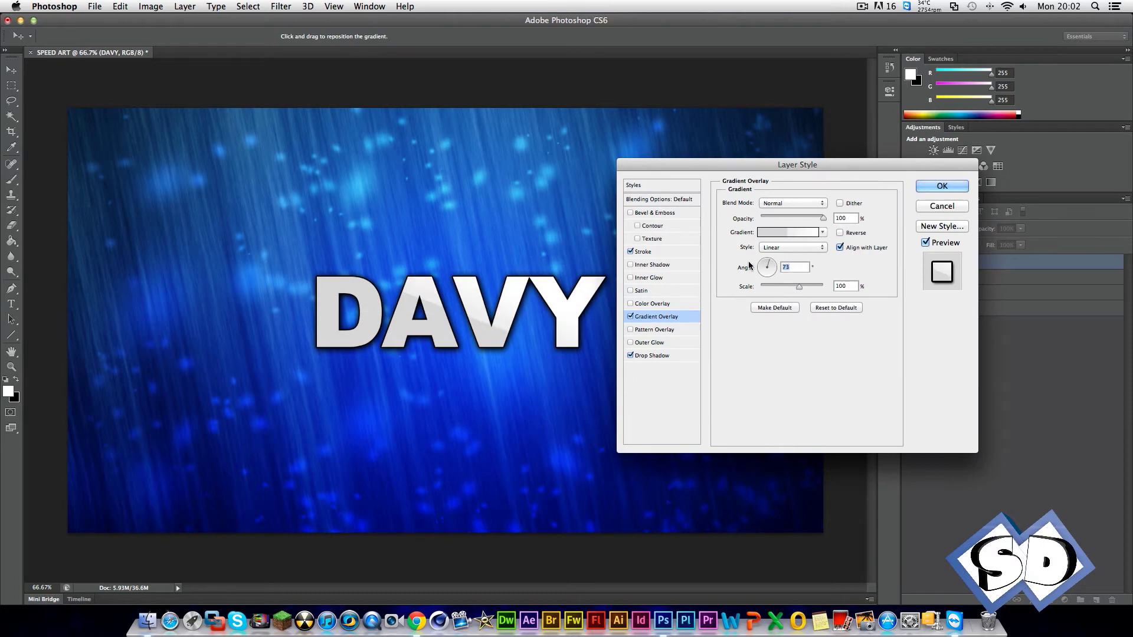
Apply DAVY's layer styles and erase rain streaks around the title with a 167 px eraser.
key(Return)
mouse_move(505, 315)
mouse_down()
mouse_move(430, 316)
mouse_move(508, 316)
mouse_up()
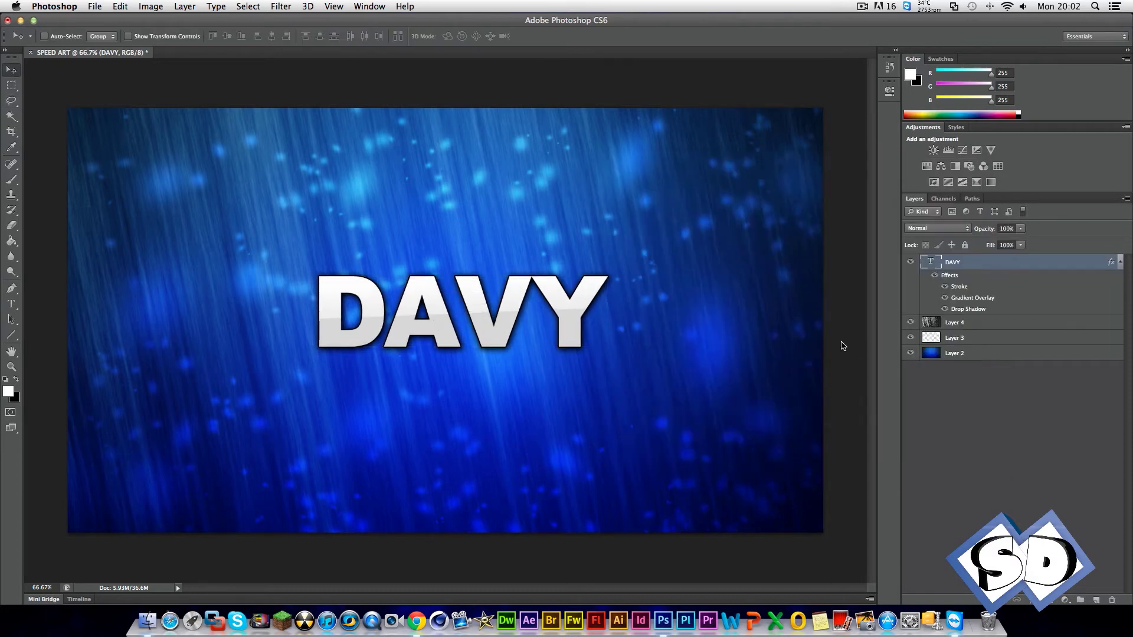
click(955, 322)
key(e)
click(59, 36)
drag(124, 56, 97, 56)
key(Return)
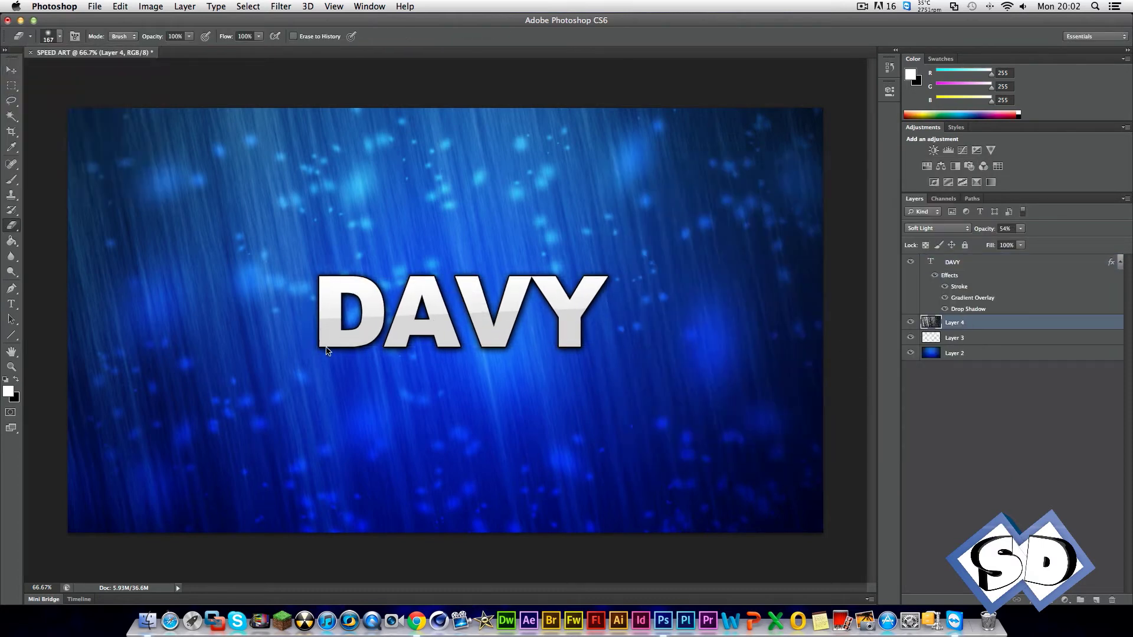
drag(580, 339, 353, 275)
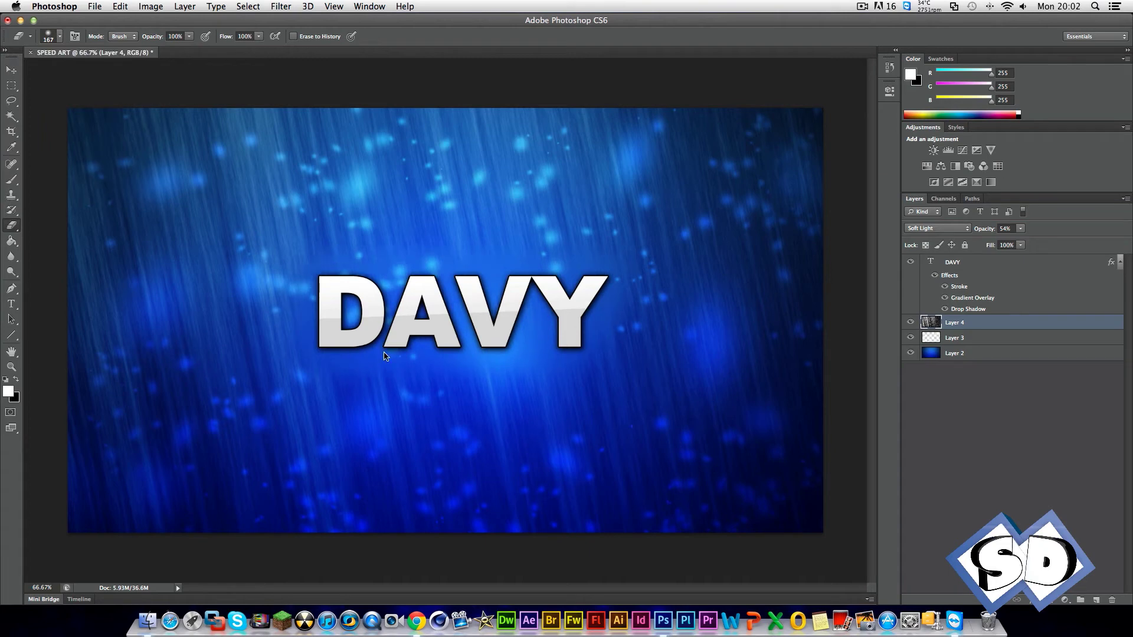
Apply a spotlight Lighting Effects filter to the glow layer, then select the DAVY layer.
click(1123, 264)
click(281, 6)
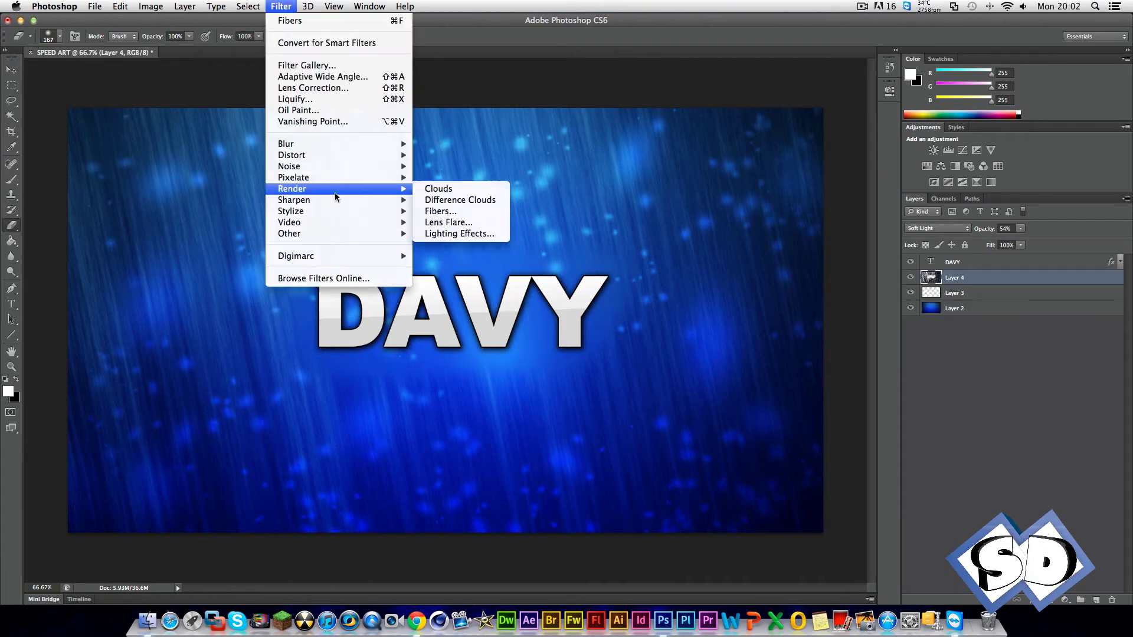
click(459, 233)
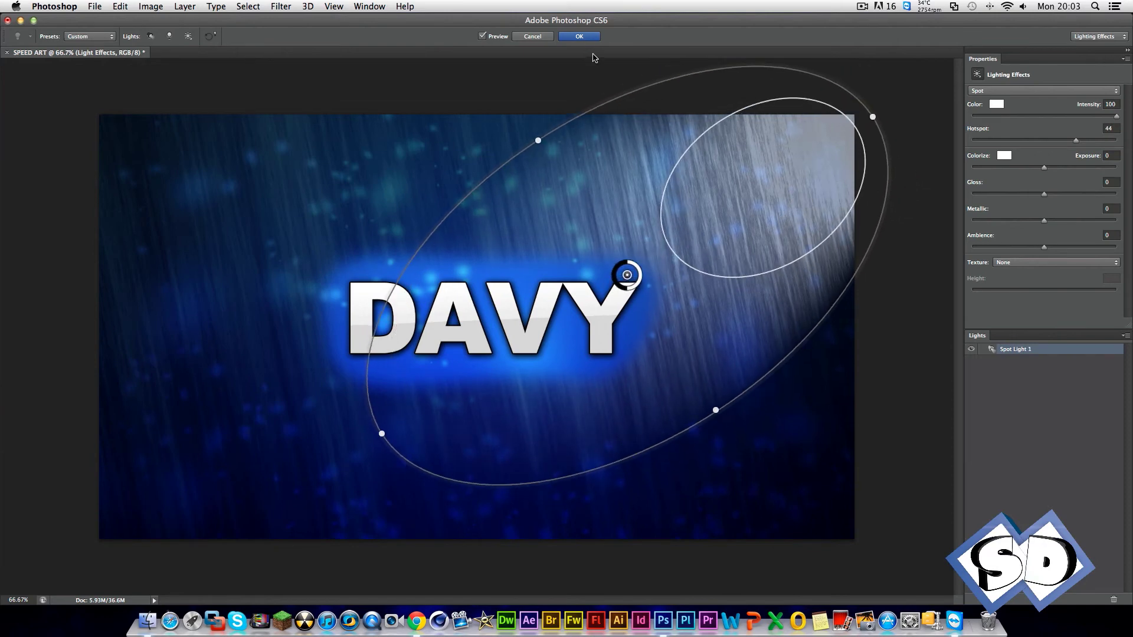
click(579, 36)
key(super+z)
key(super+z)
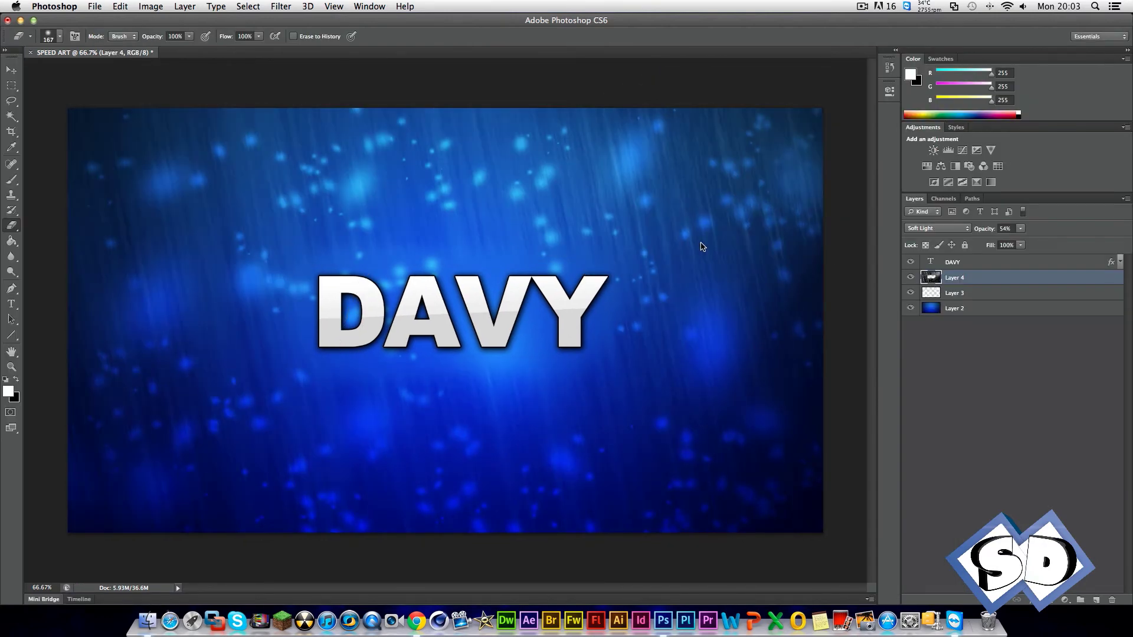
click(952, 262)
Move DAVY higher and place a copy of the DAVY layer below it.
key(v)
drag(434, 331, 428, 289)
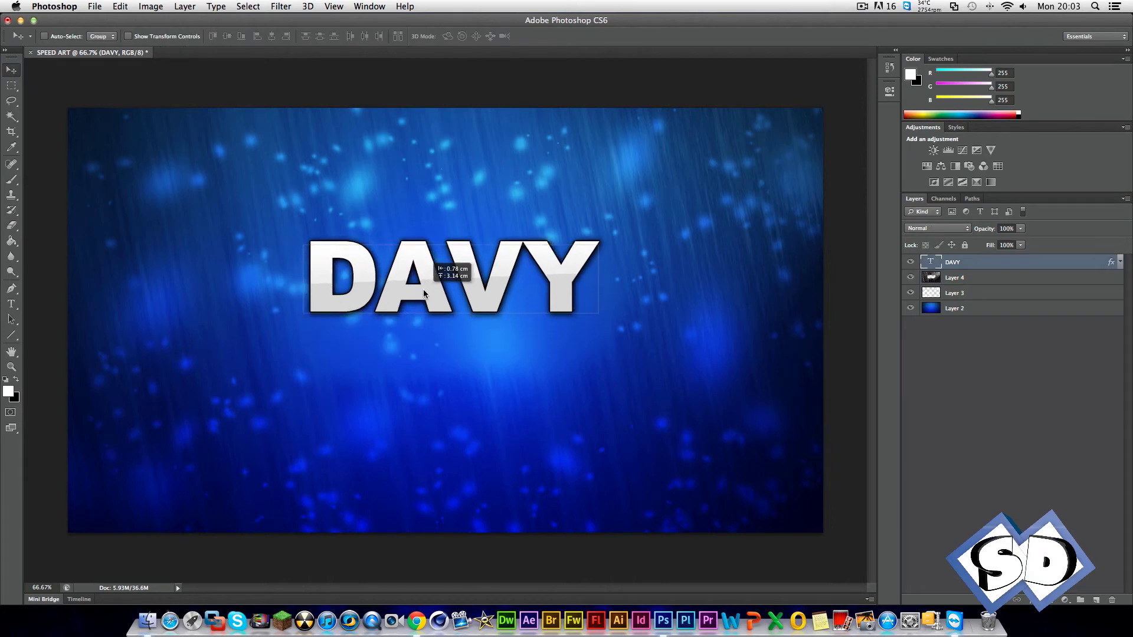
click(955, 277)
click(12, 226)
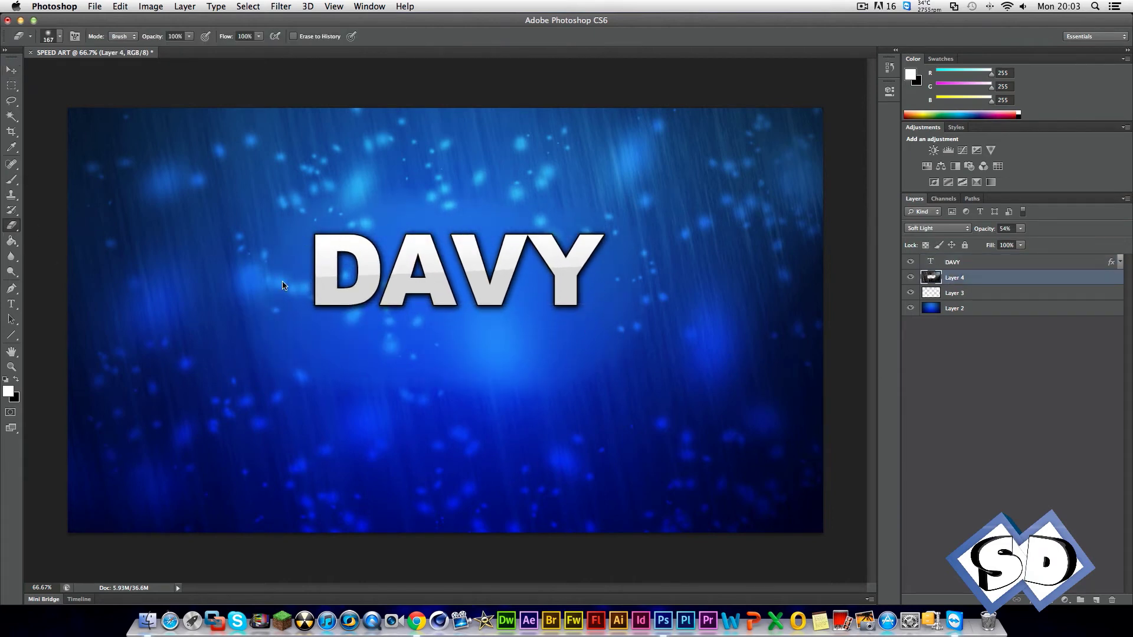
click(994, 263)
key(super+j)
key(v)
drag(534, 265, 528, 341)
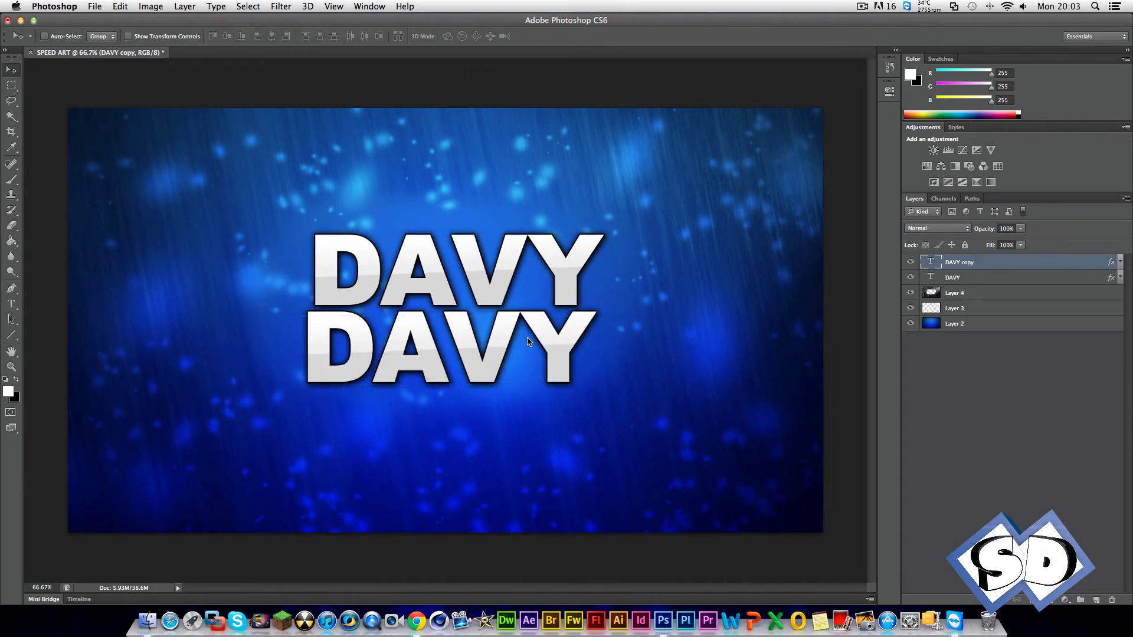
Retype the copy as SHOWCASEDESIGNS at 80 pt and position it directly under DAVY.
click(12, 303)
double_click(348, 327)
text(SHOWCAS)
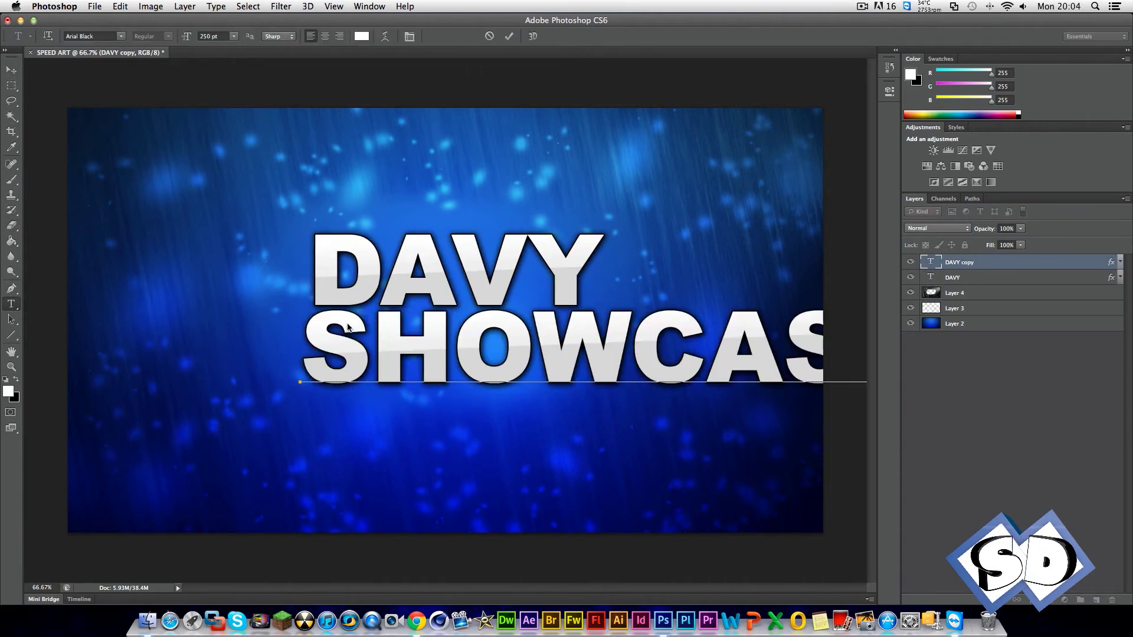
key(super+a)
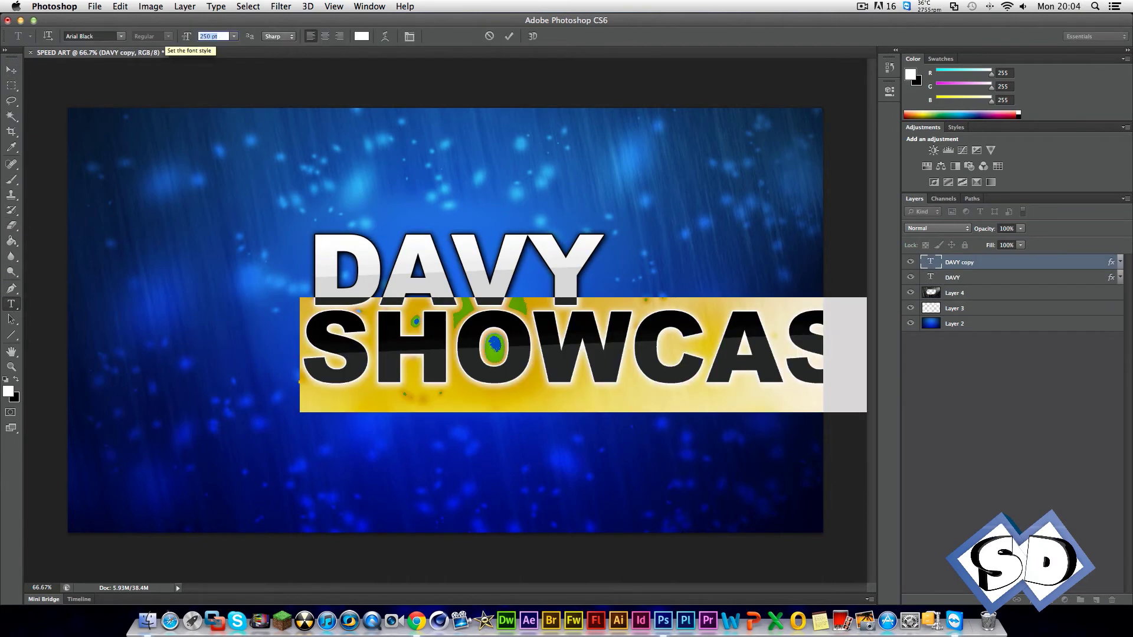
text(80)
key(Return)
click(12, 70)
mouse_move(465, 372)
mouse_down()
mouse_move(458, 322)
mouse_move(458, 348)
mouse_up()
key(t)
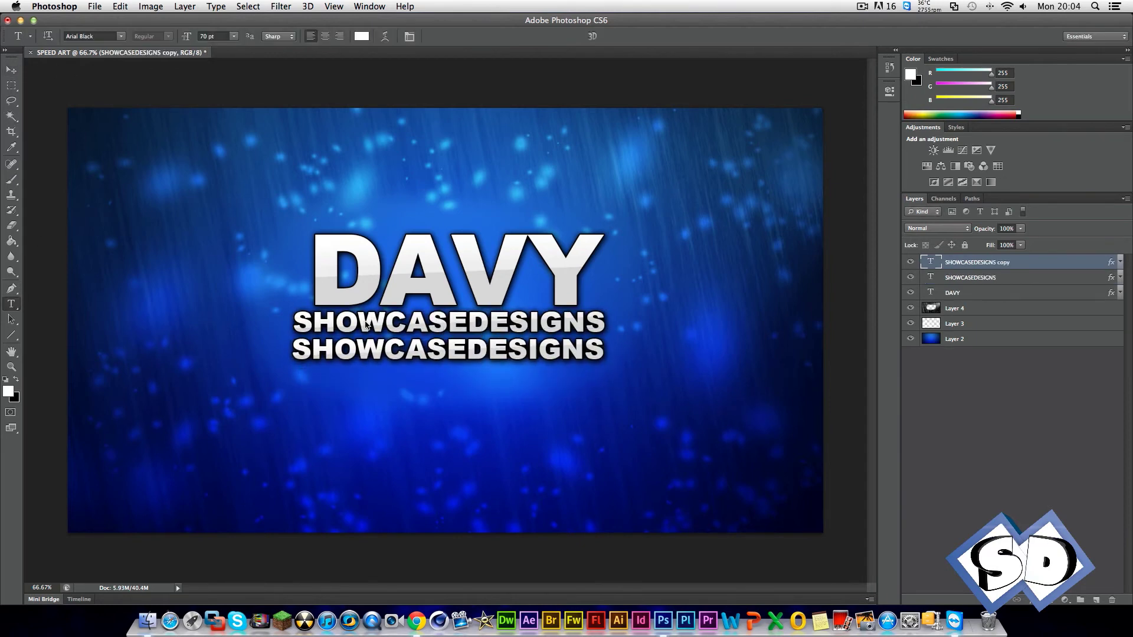
drag(603, 351, 284, 342)
text(www.sh)
key(BackSpace)
key(BackSpace)
key(BackSpace)
text(WWW.)
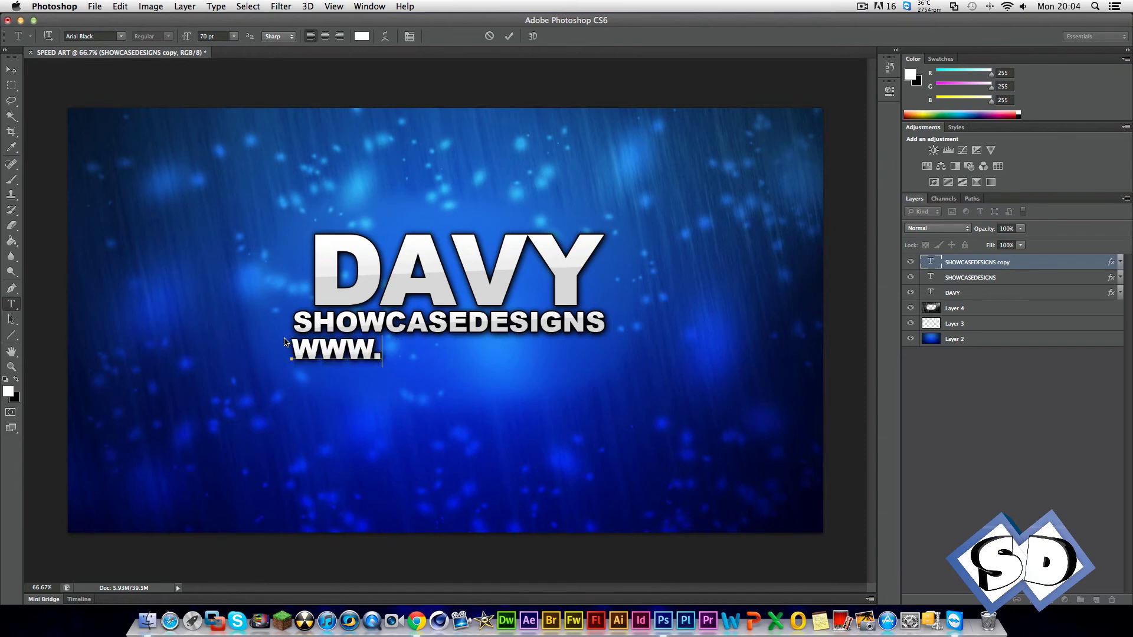
text(SHOWCASE-DESIGNS.WEBS.C)
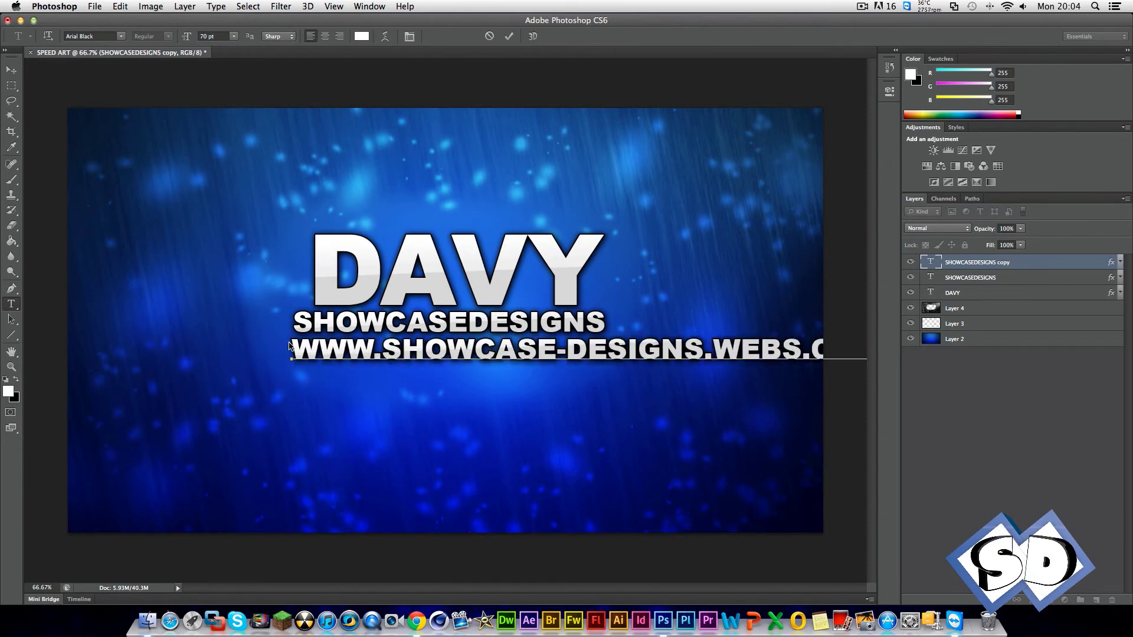
key(ctrl+a)
click(206, 36)
text(36)
key(Return)
click(11, 70)
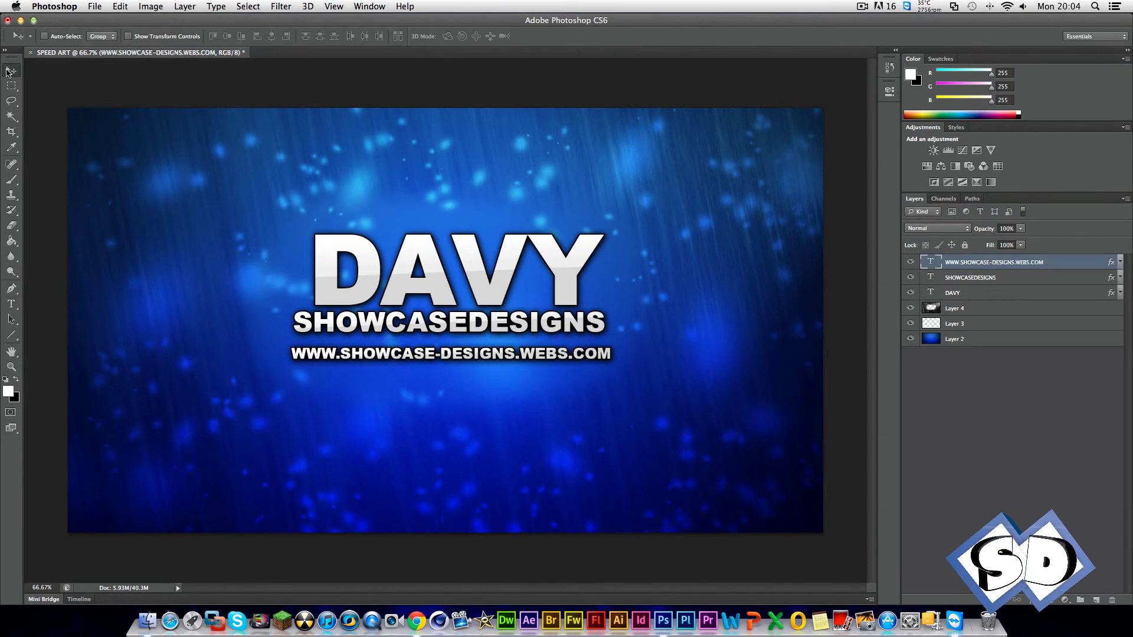
key(Up)
key(Up)
key(Up)
key(Up)
key(Up)
key(Up)
key(Up)
key(Up)
key(Up)
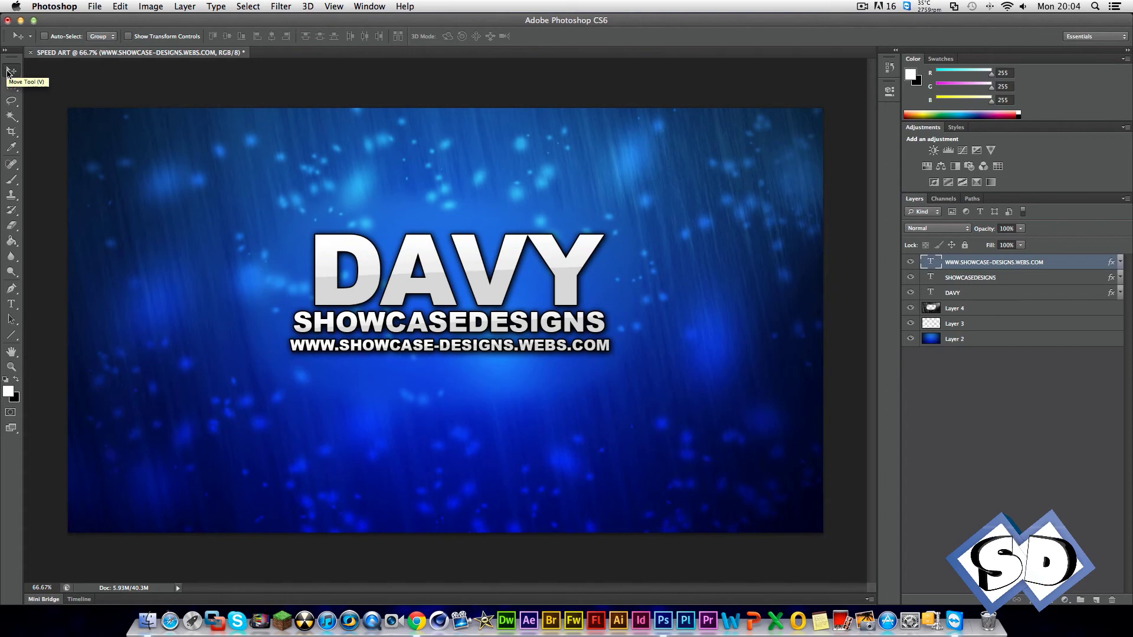
Reposition the address and SHOWCASEDESIGNS lines, then shift all three text lines up together.
drag(423, 358, 423, 412)
click(970, 277)
drag(505, 360, 505, 386)
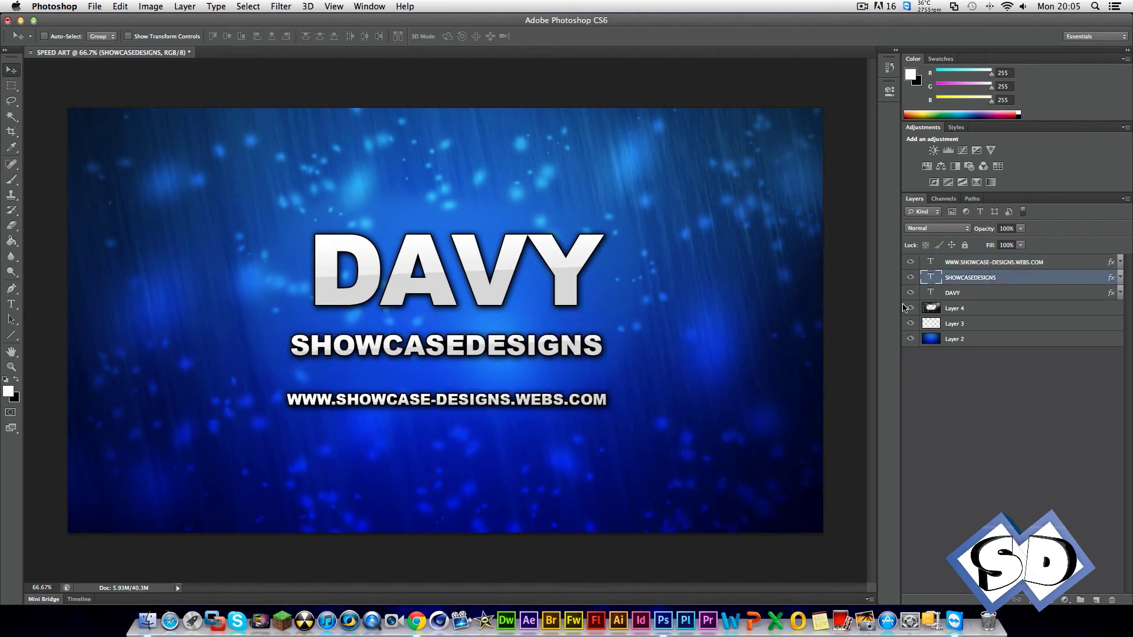
click(977, 265)
shift+click(978, 288)
drag(566, 266, 567, 257)
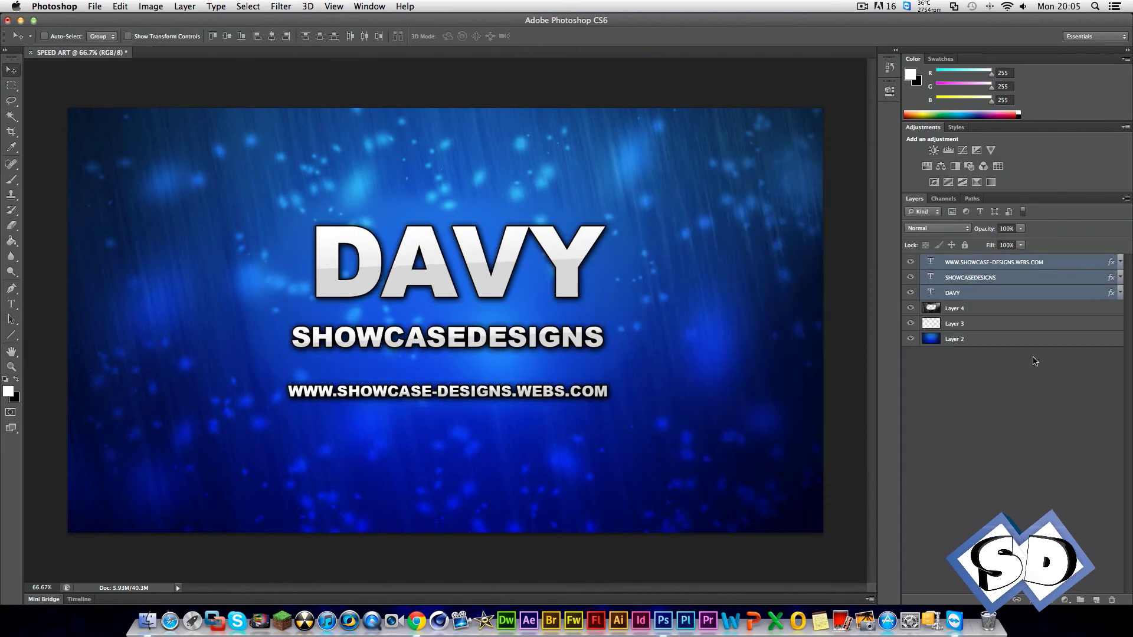
click(1014, 384)
Draw a horizontal line under SHOWCASEDESIGNS and paste the text's layer style onto it.
click(11, 335)
drag(460, 363, 602, 366)
click(12, 70)
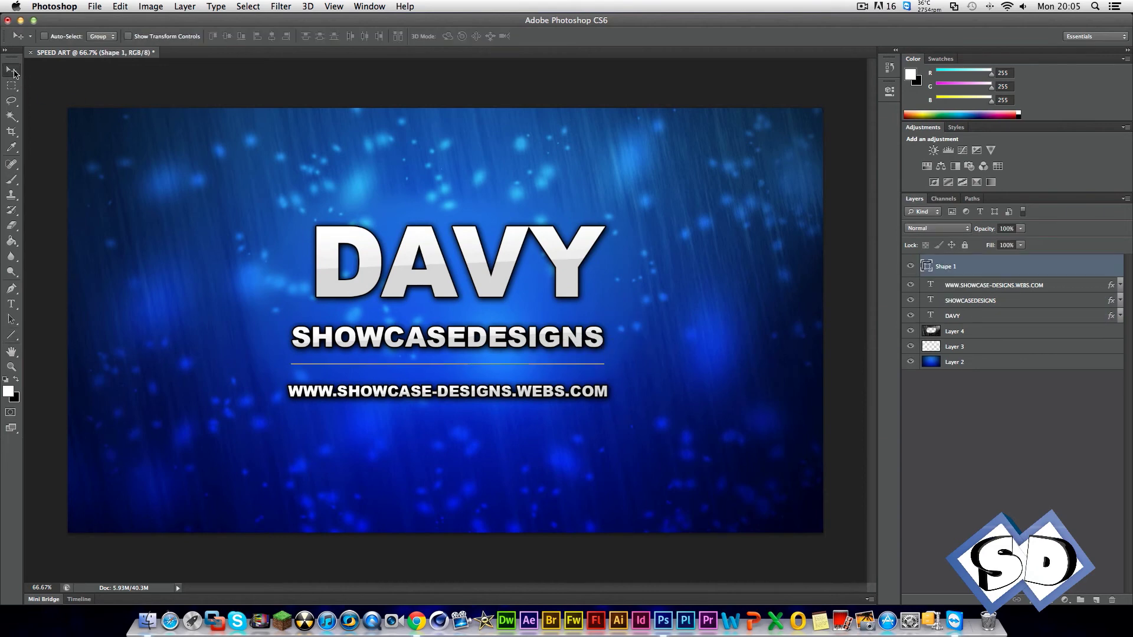
right_click(1043, 289)
click(956, 348)
right_click(993, 267)
click(845, 366)
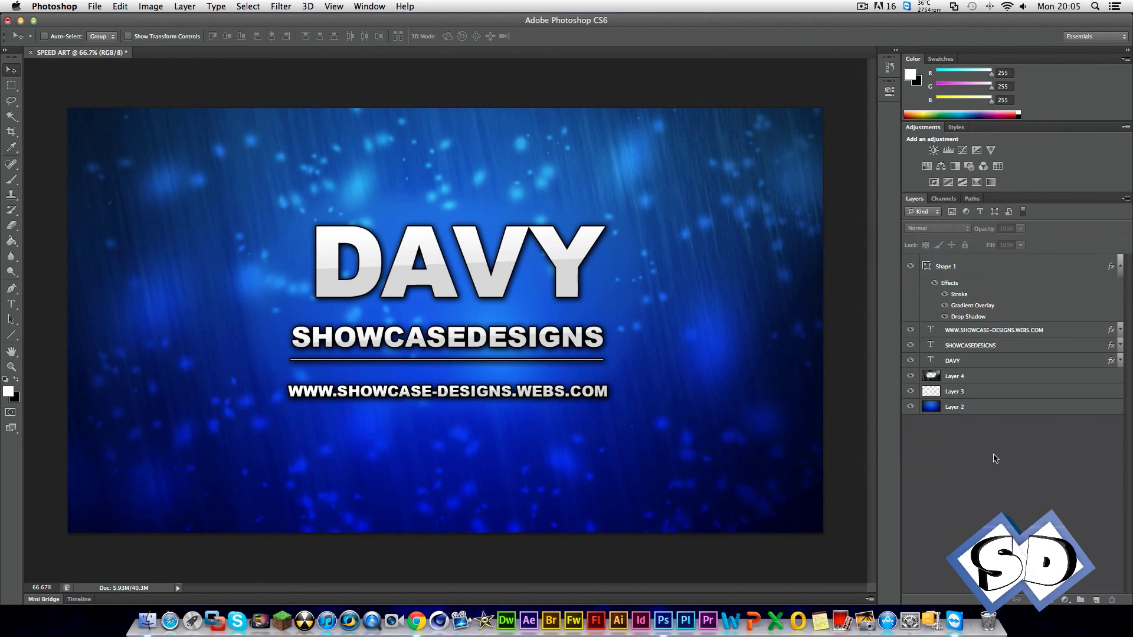
Duplicate the line above SHOWCASEDESIGNS and nudge the subtitle up between the two lines.
click(1124, 273)
key(ctrl+j)
key(shift+Up)
key(shift+Up)
key(shift+Up)
key(shift+Up)
key(shift+Up)
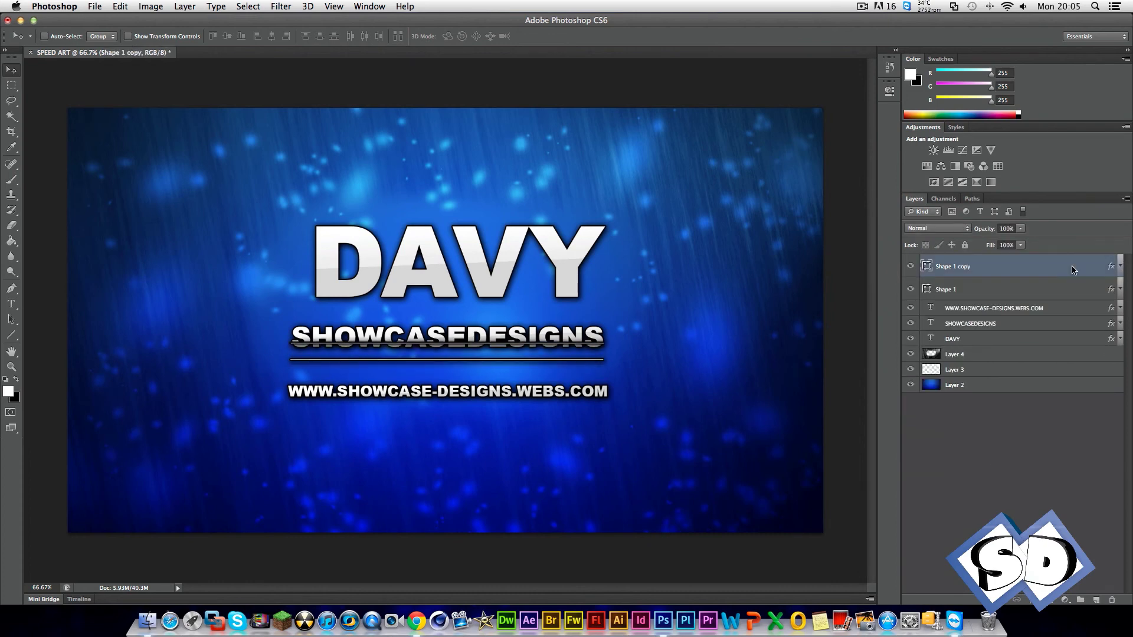
key(shift+Up)
key(shift+Up)
key(shift+Up)
key(shift+Up)
key(shift+Up)
key(shift+Up)
key(shift+Up)
key(shift+Up)
key(shift+Up)
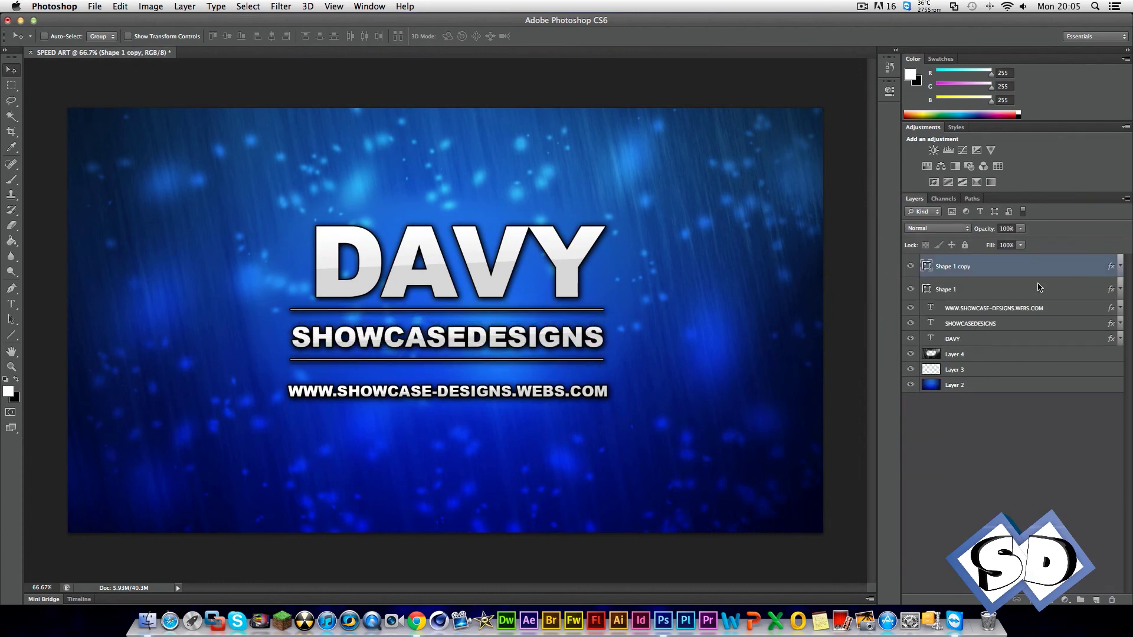
click(1039, 289)
key(shift+Up)
key(shift+Up)
click(1012, 324)
key(shift+Up)
key(shift+Up)
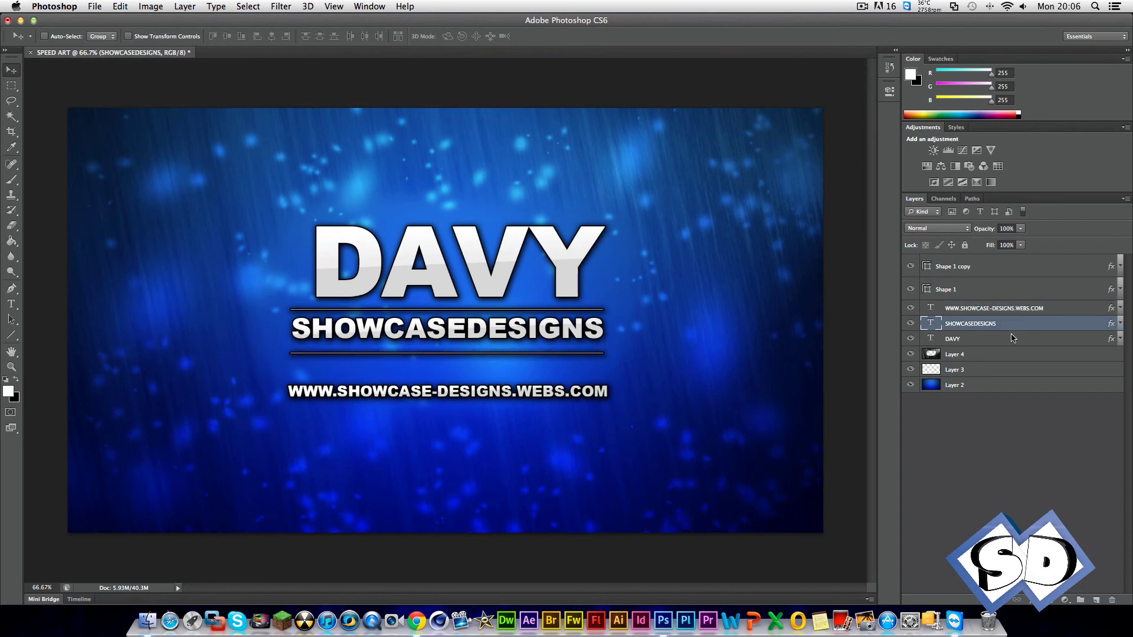
click(1002, 308)
key(shift+Up)
key(shift+Up)
key(shift+Up)
key(shift+Up)
key(shift+Up)
key(shift+Up)
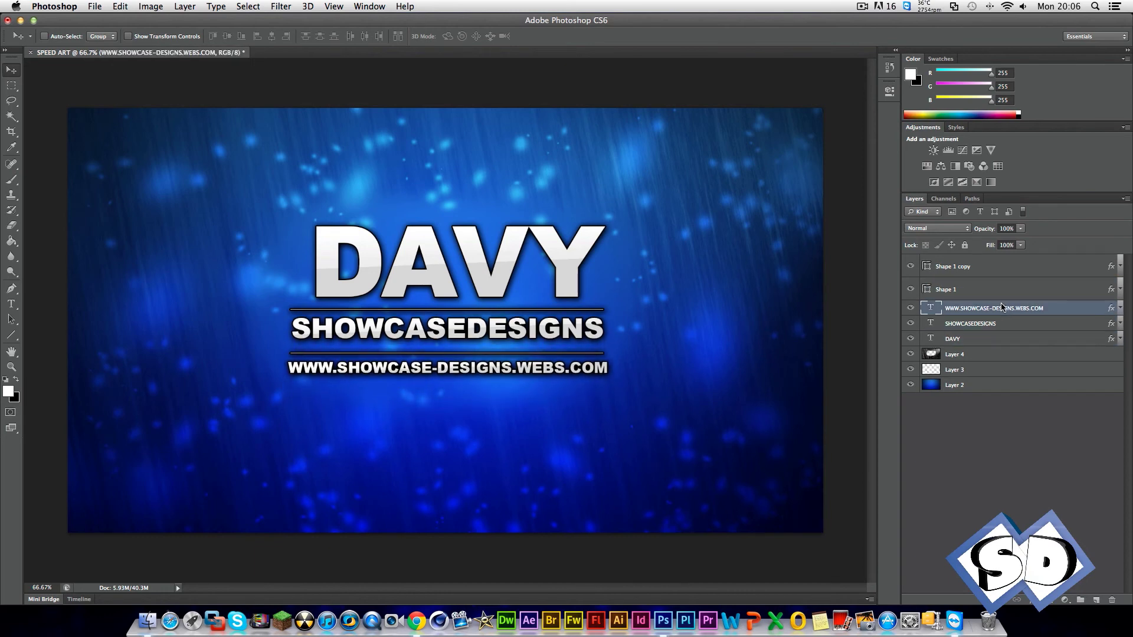
Lower Layer 3's opacity and bring up the Save As dialog.
click(997, 354)
key(e)
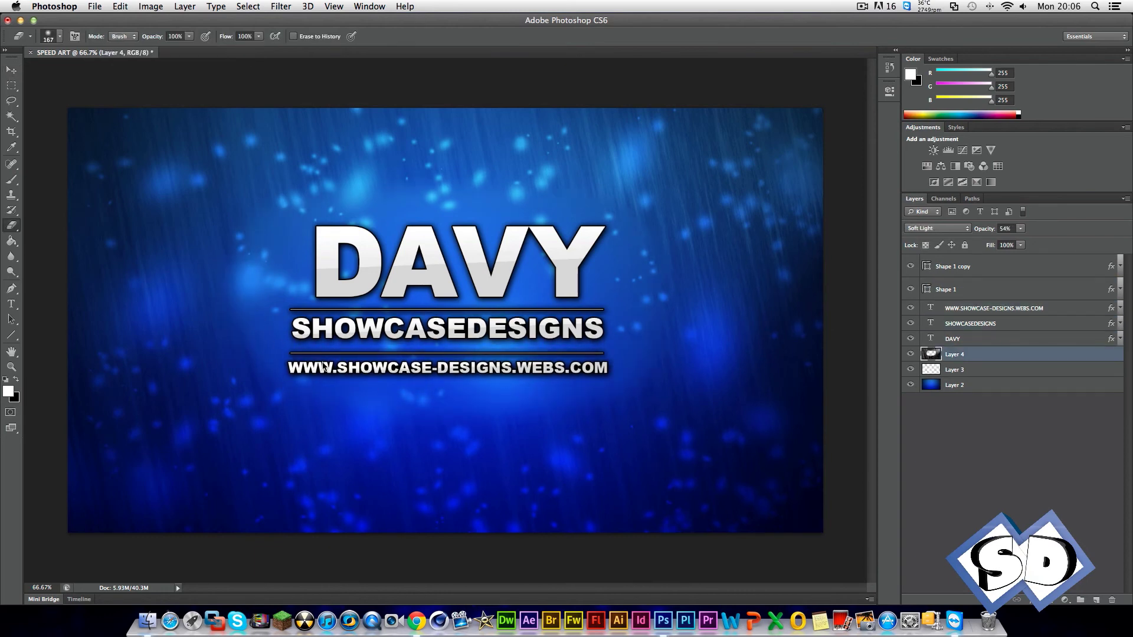
click(954, 370)
click(1021, 229)
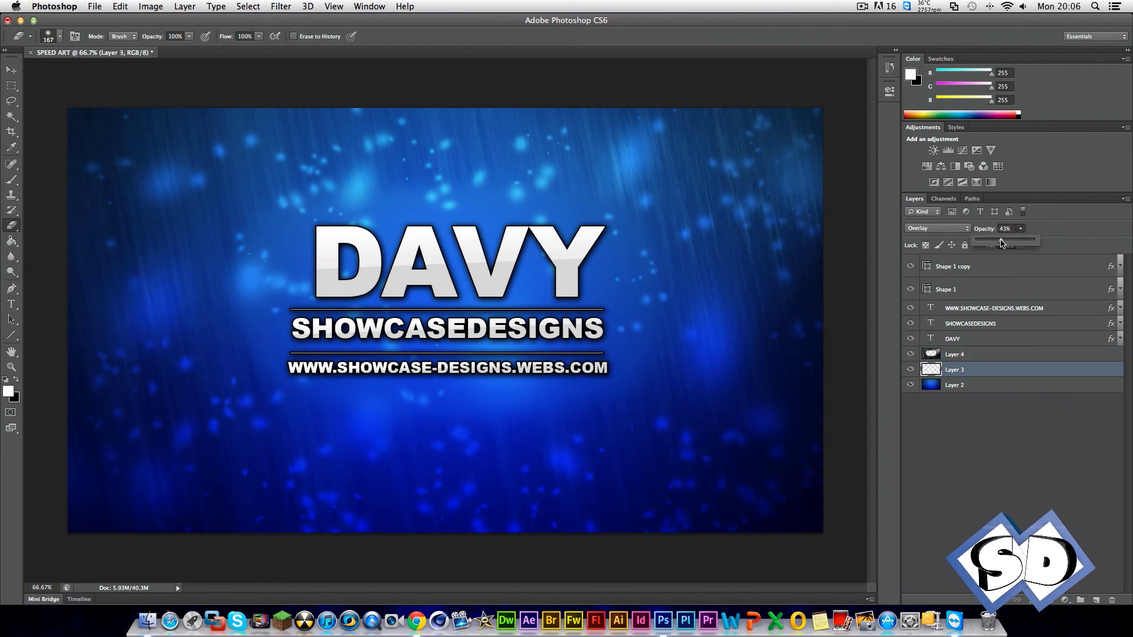
click(94, 6)
click(133, 148)
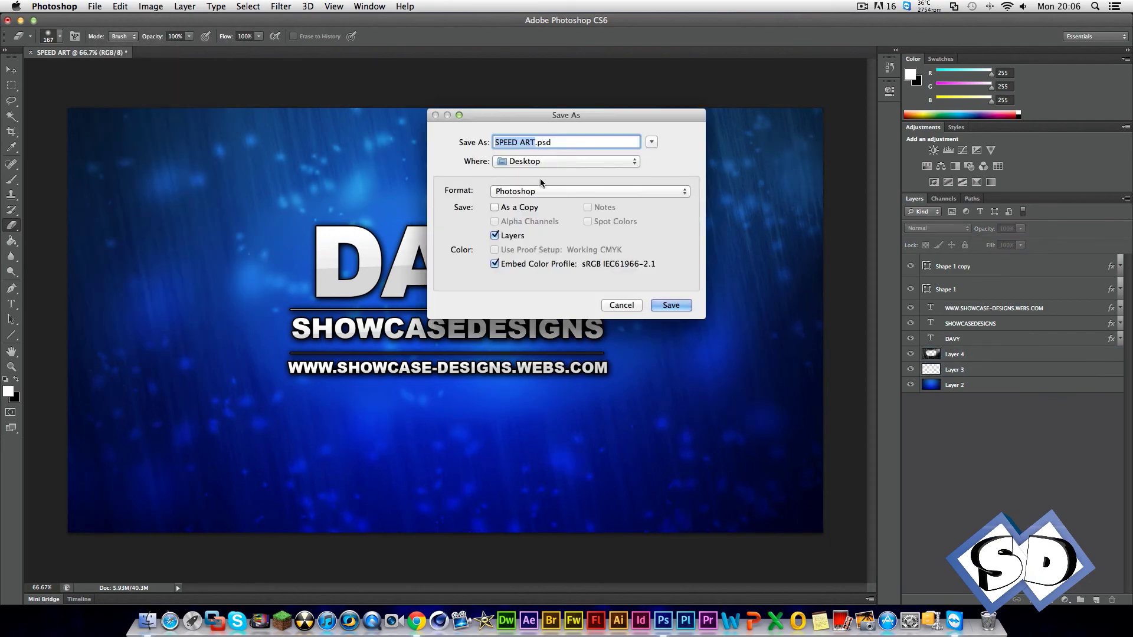
Choose JPEG as the file format and save the wallpaper.
click(541, 191)
click(531, 286)
click(671, 305)
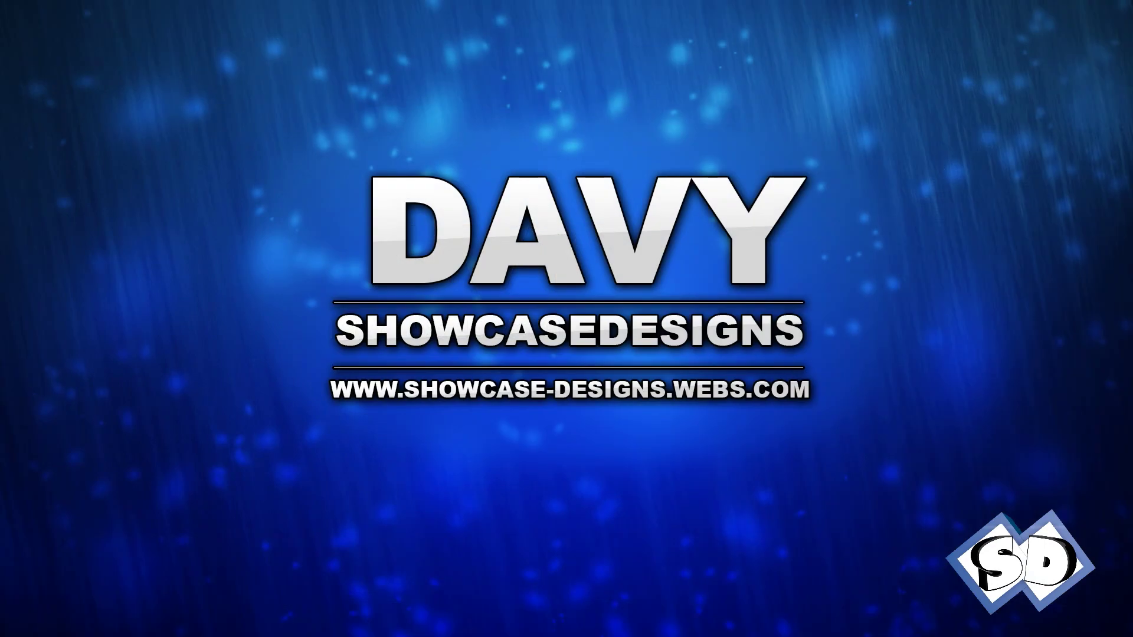